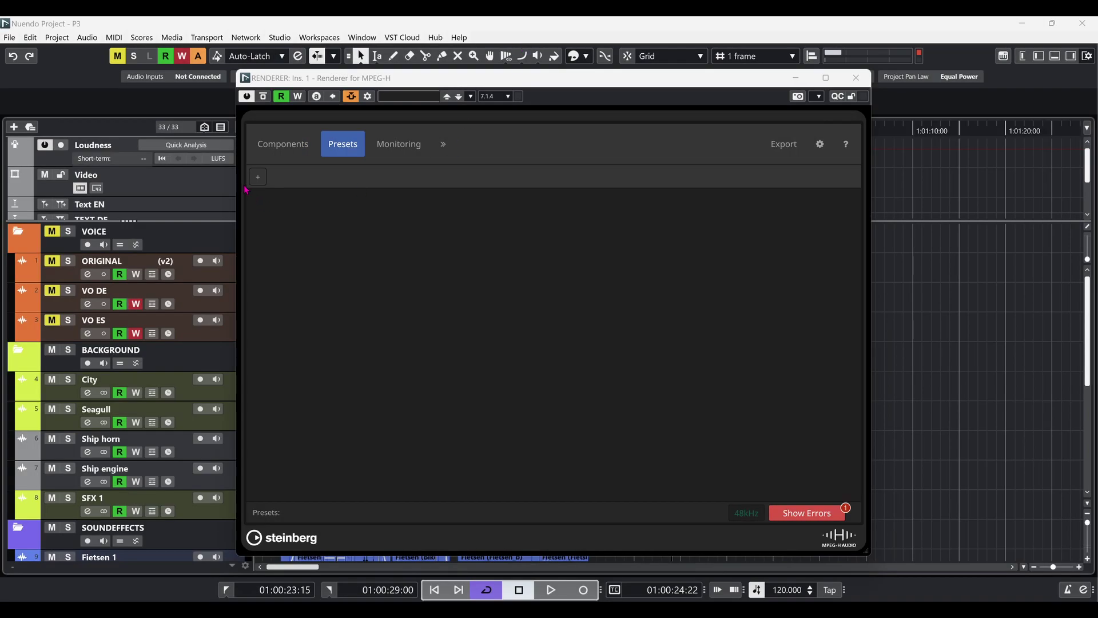
# - Add three renderer presets and name the first one ORIGINAL
pyautogui.click(258, 180)
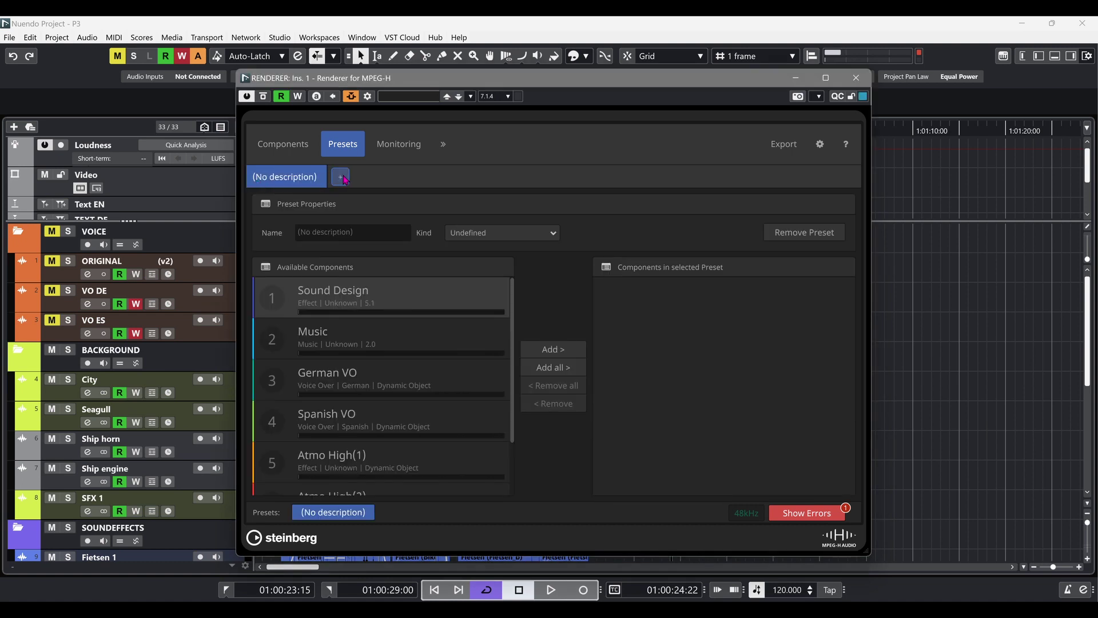
pyautogui.click(341, 177)
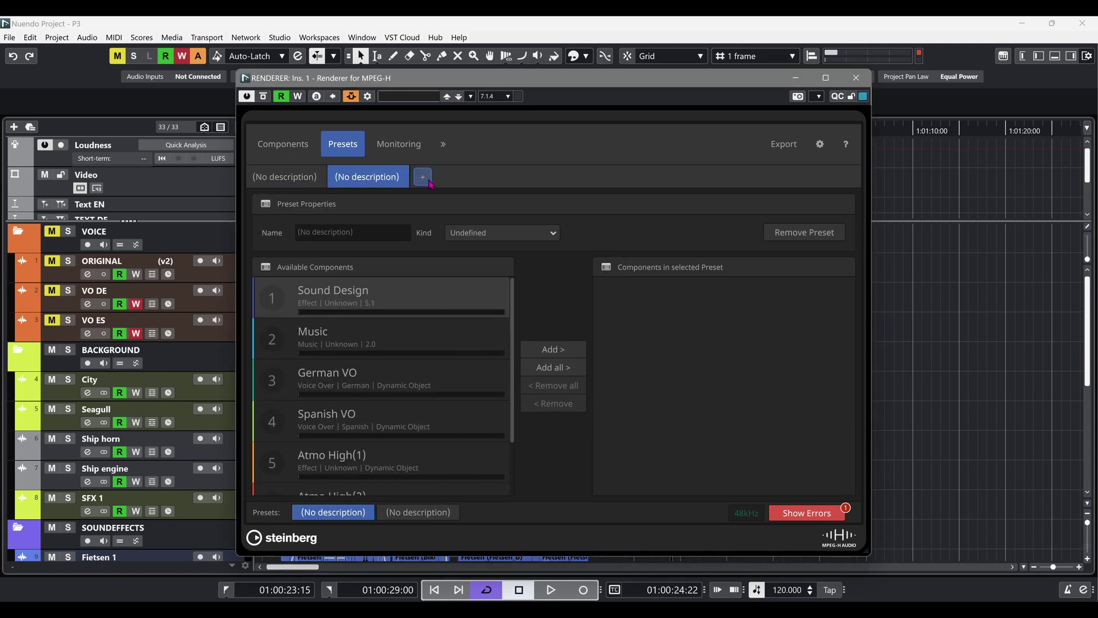
pyautogui.click(428, 181)
pyautogui.click(317, 178)
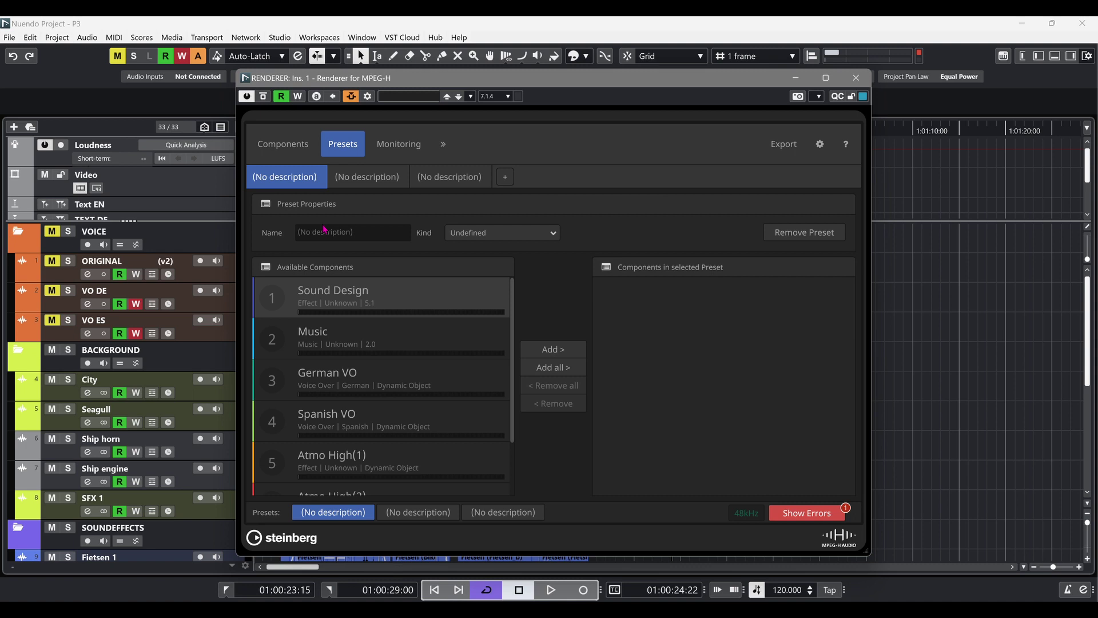
pyautogui.click(332, 233)
pyautogui.write('OR')
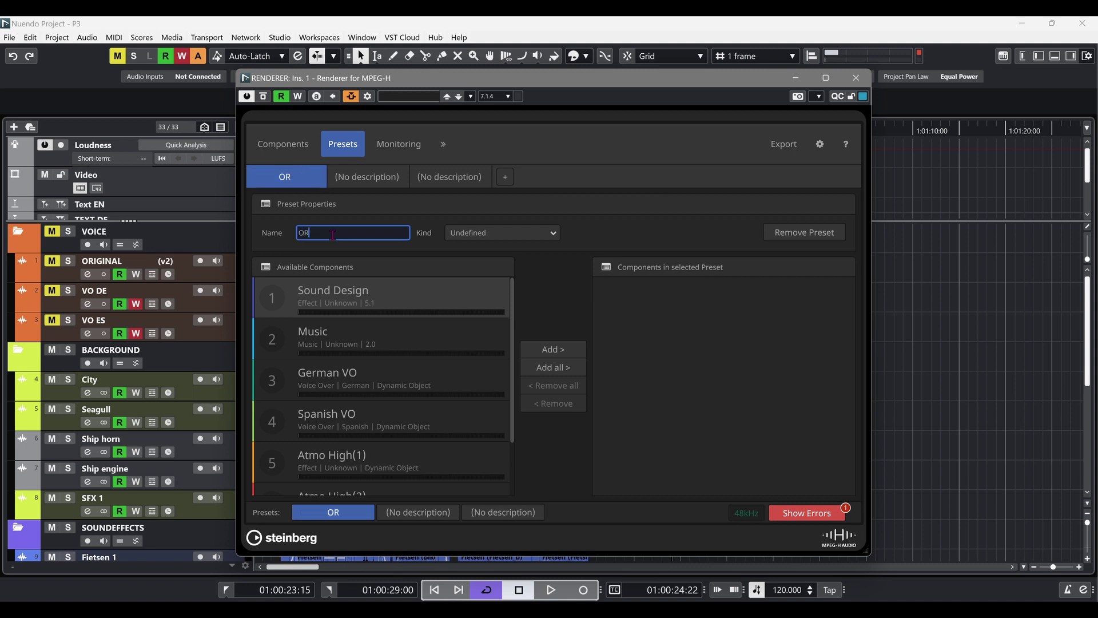
pyautogui.write('IGINAL')
pyautogui.press('Return')
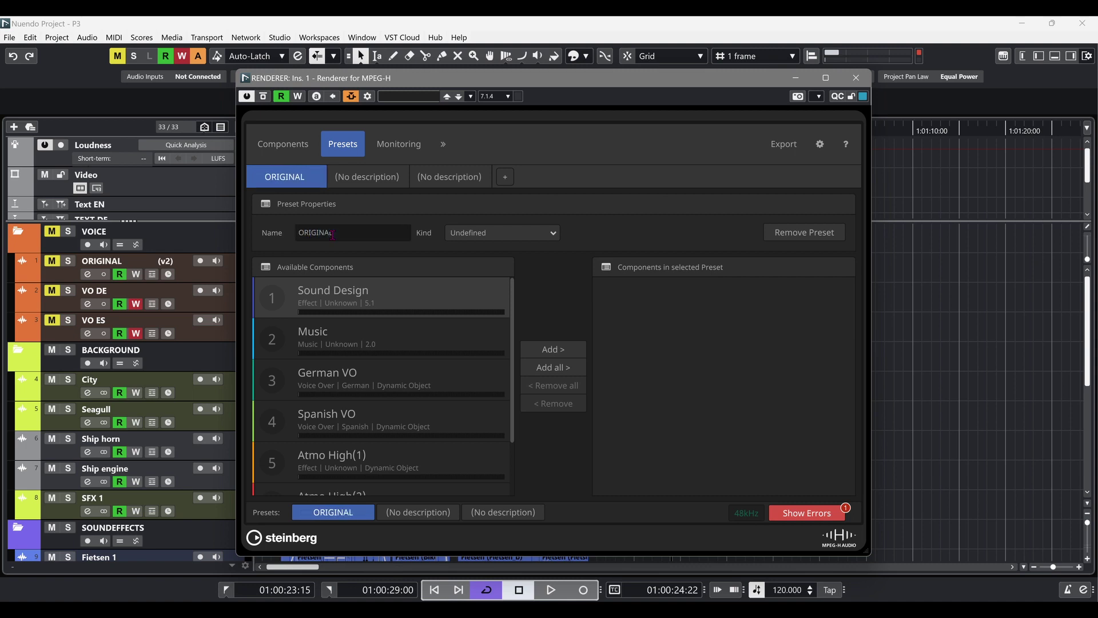
# - Name the second and third presets GERMAN and SPANISH
pyautogui.click(366, 177)
pyautogui.click(352, 233)
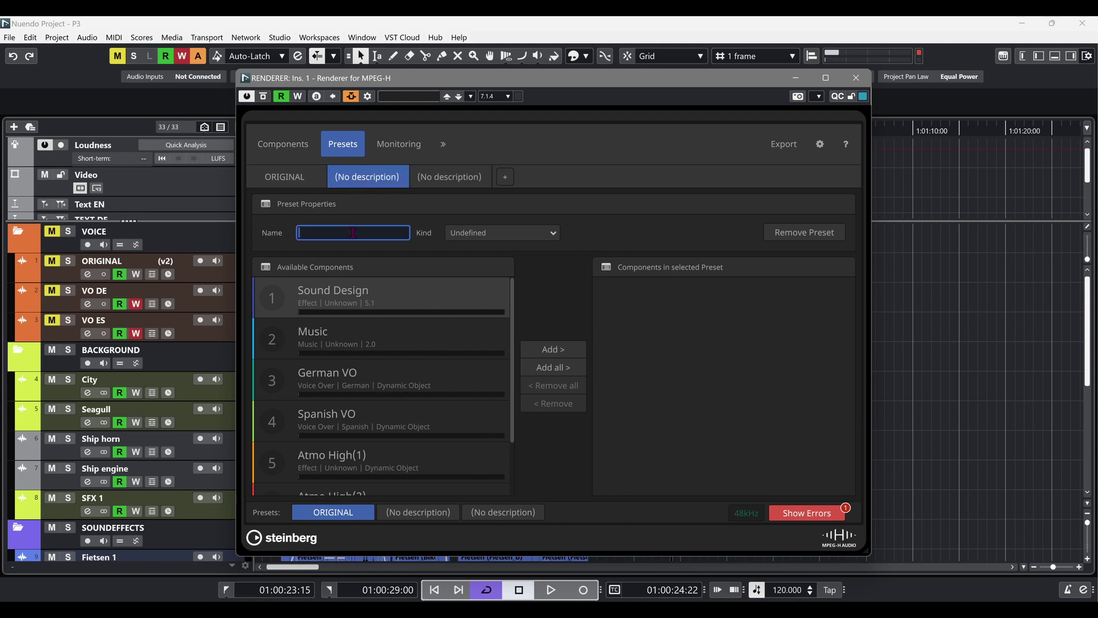
pyautogui.write('GERMAN')
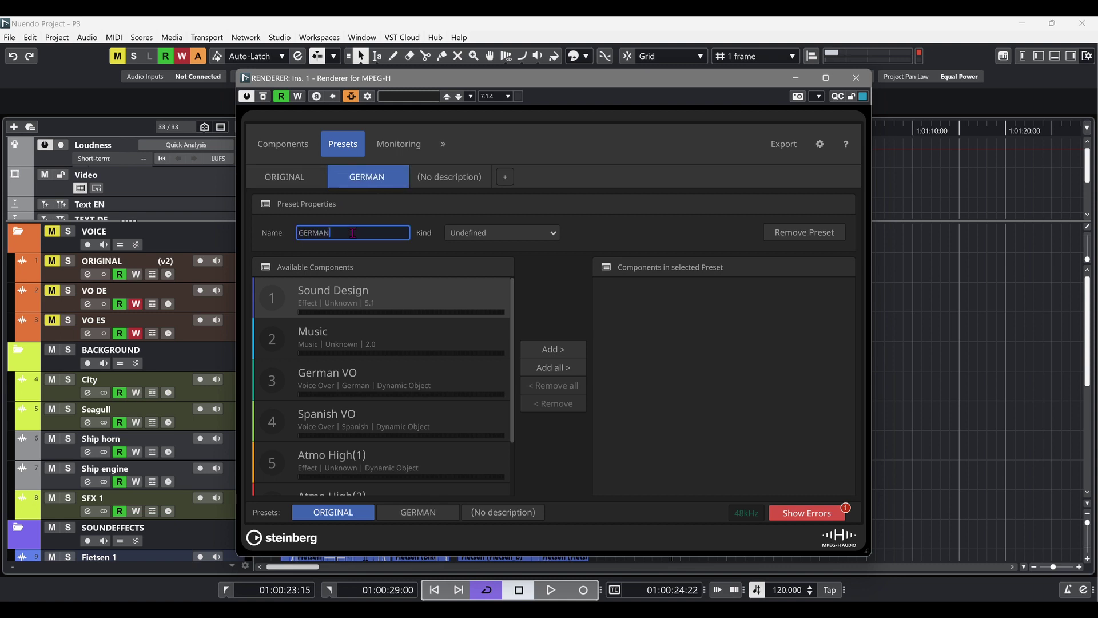
pyautogui.press('Return')
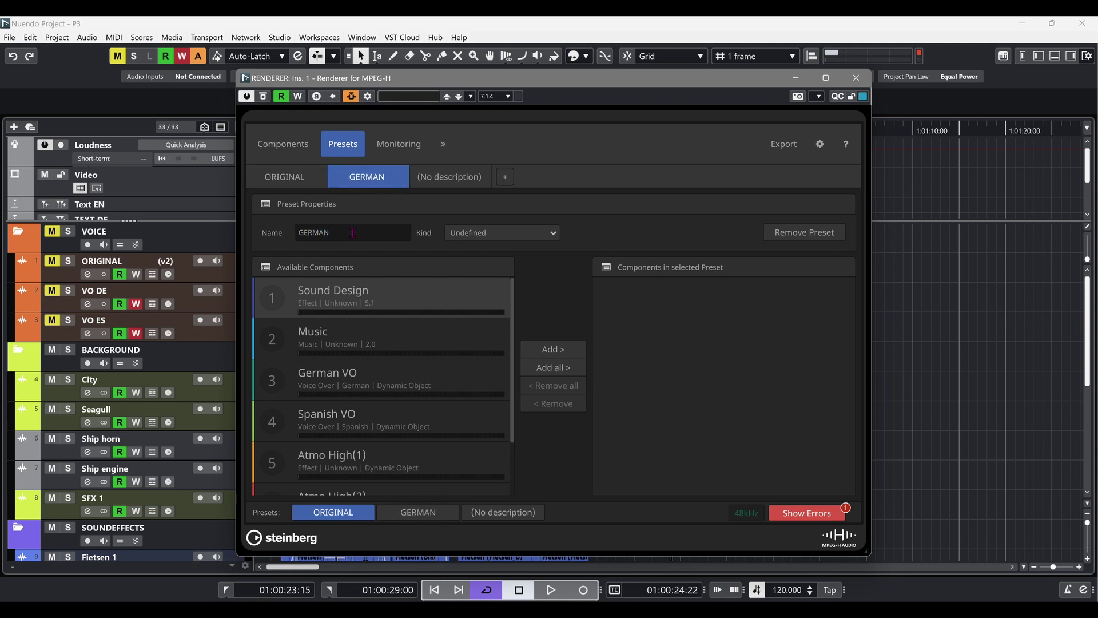
pyautogui.click(448, 179)
pyautogui.click(361, 234)
pyautogui.write('SPANISH')
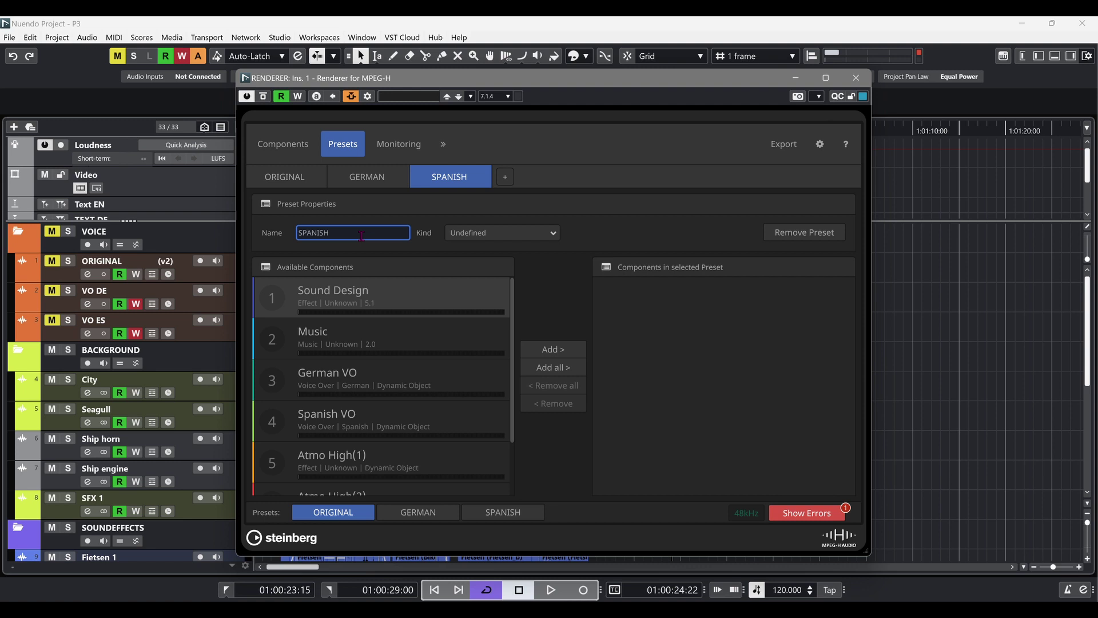
pyautogui.press('Return')
# - Add Original narration, Sound Design, Music and both Atmo High components to ORIGINAL
pyautogui.click(286, 177)
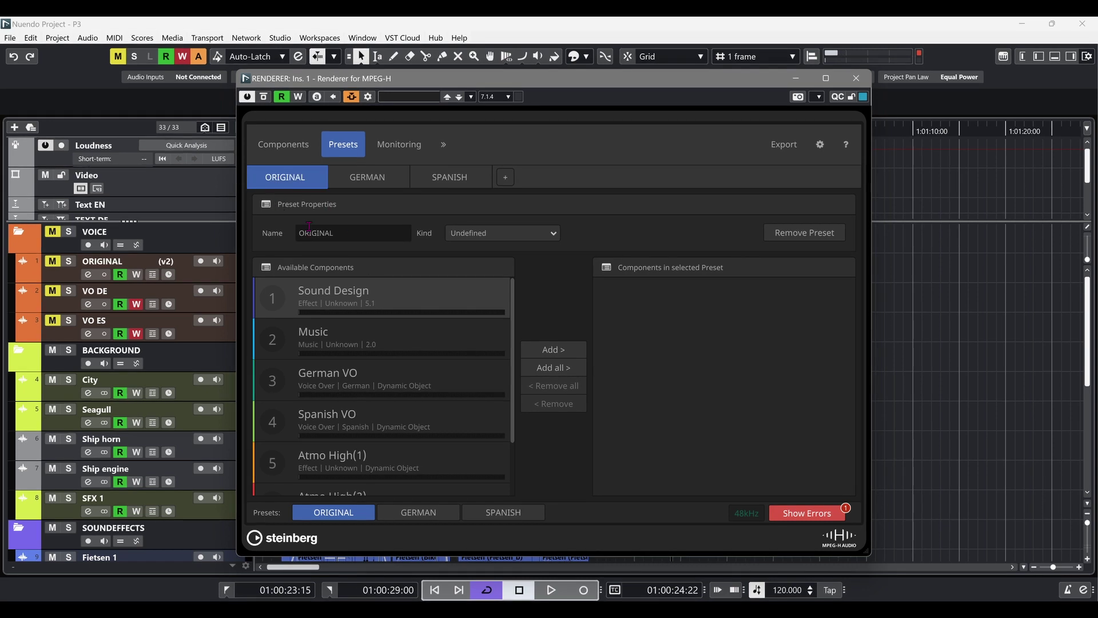
pyautogui.moveTo(514, 323); pyautogui.dragTo(511, 392)
pyautogui.click(389, 475)
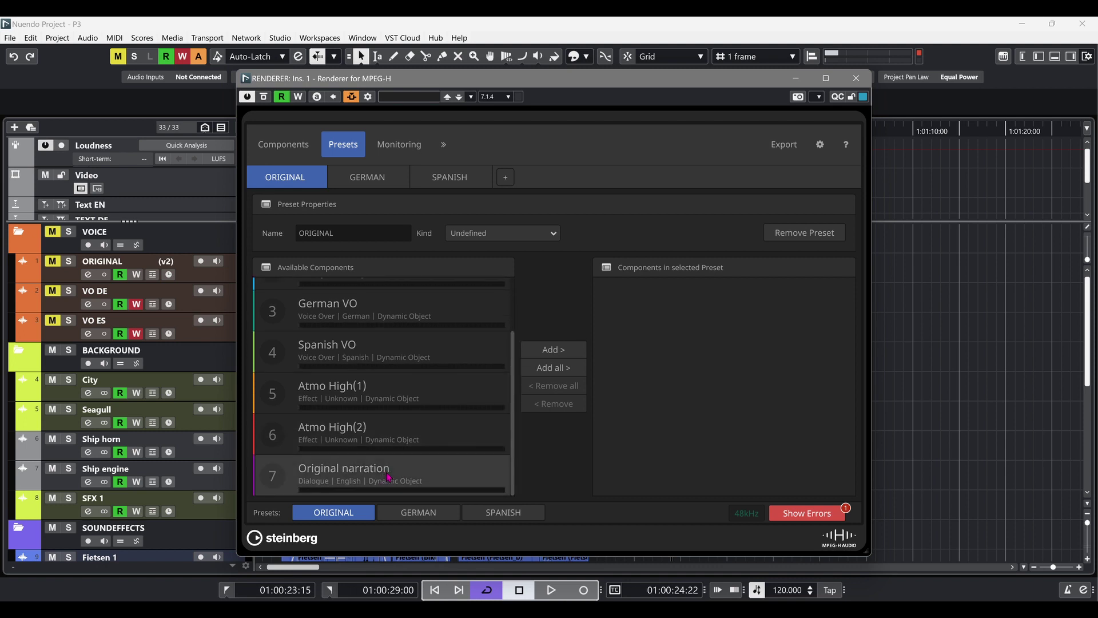
pyautogui.click(561, 350)
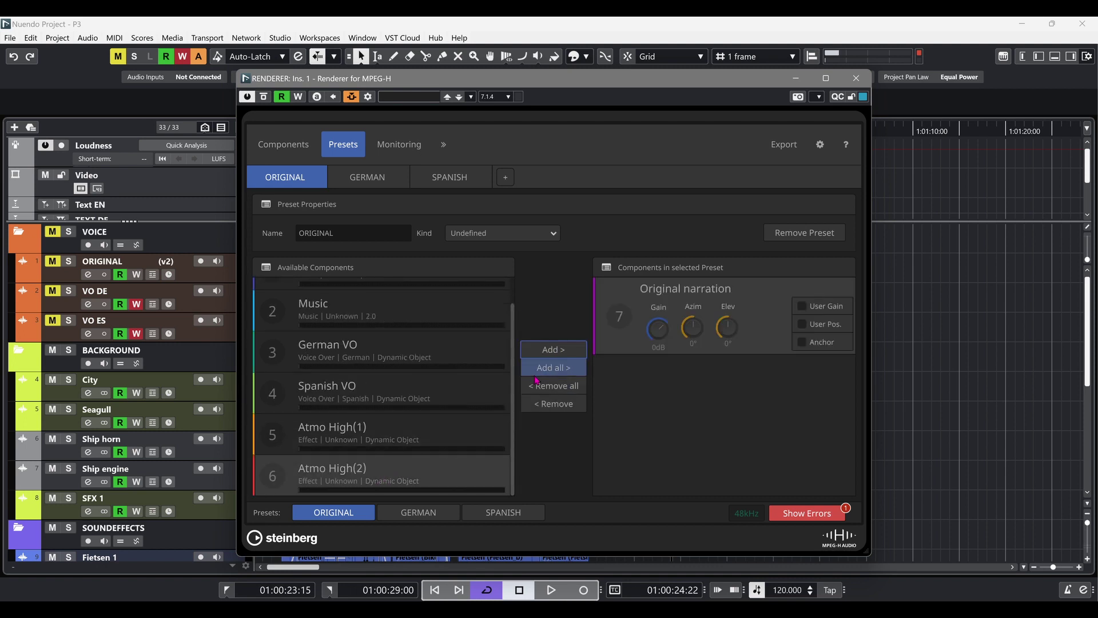
pyautogui.scroll(1, 513, 381)
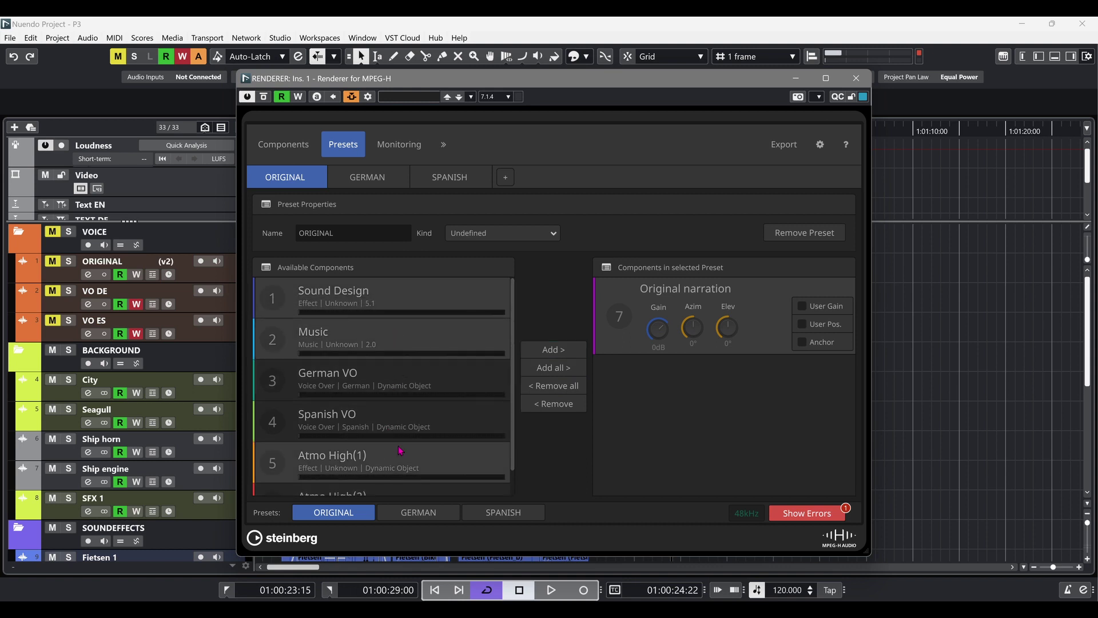
pyautogui.scroll(-1, 465, 449)
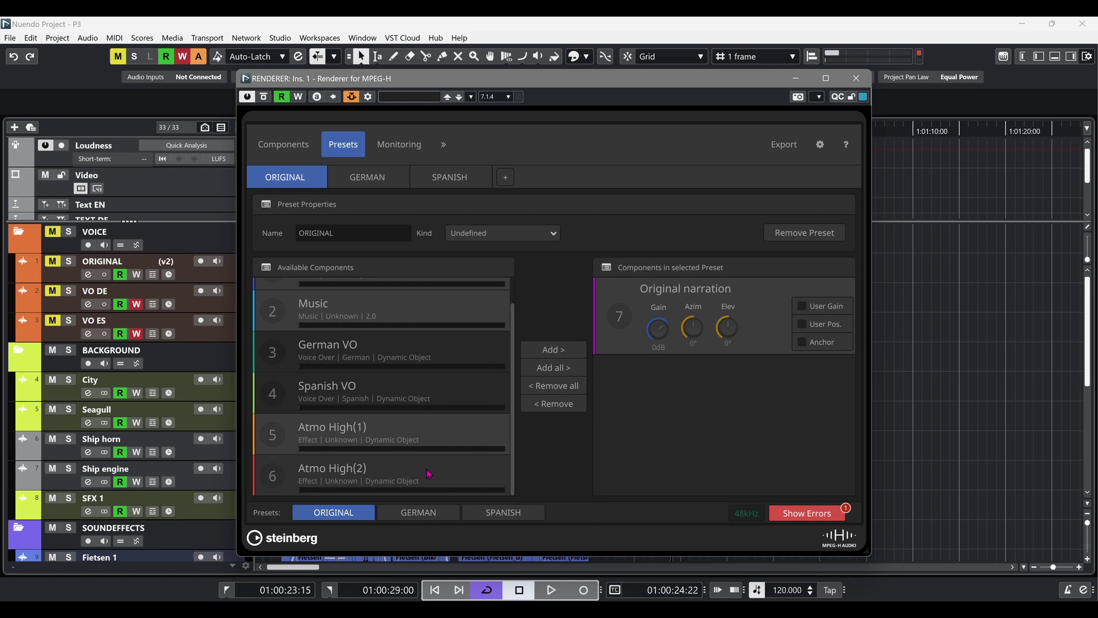
pyautogui.click(554, 355)
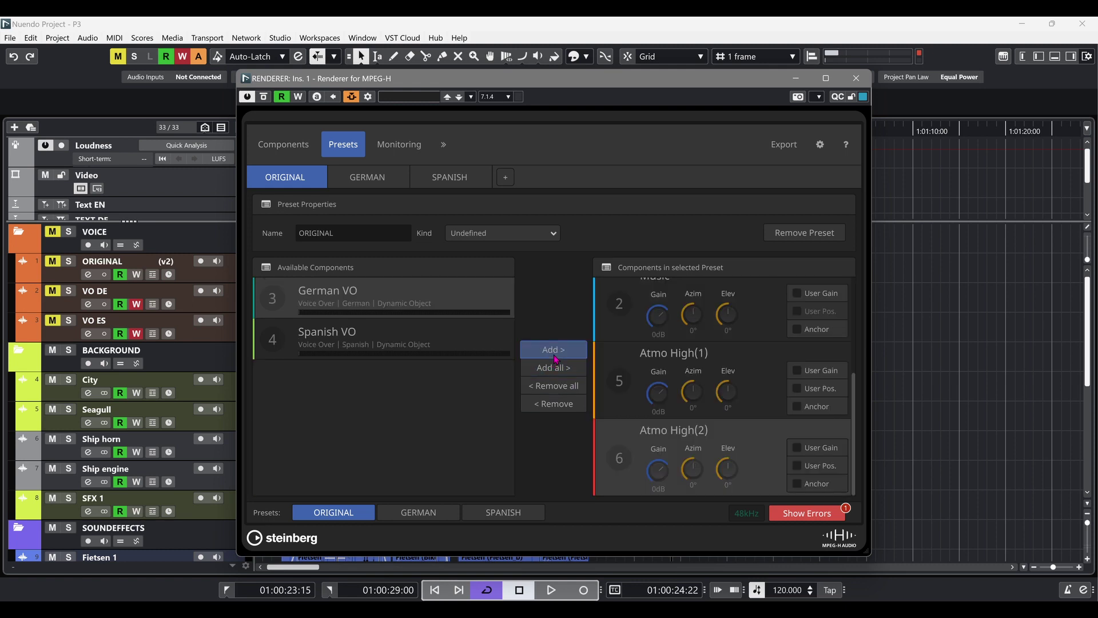
# - Add all components except Spanish VO, including German VO and both Atmo Highs, to GERMAN
pyautogui.click(379, 181)
pyautogui.scroll(-3, 486, 444)
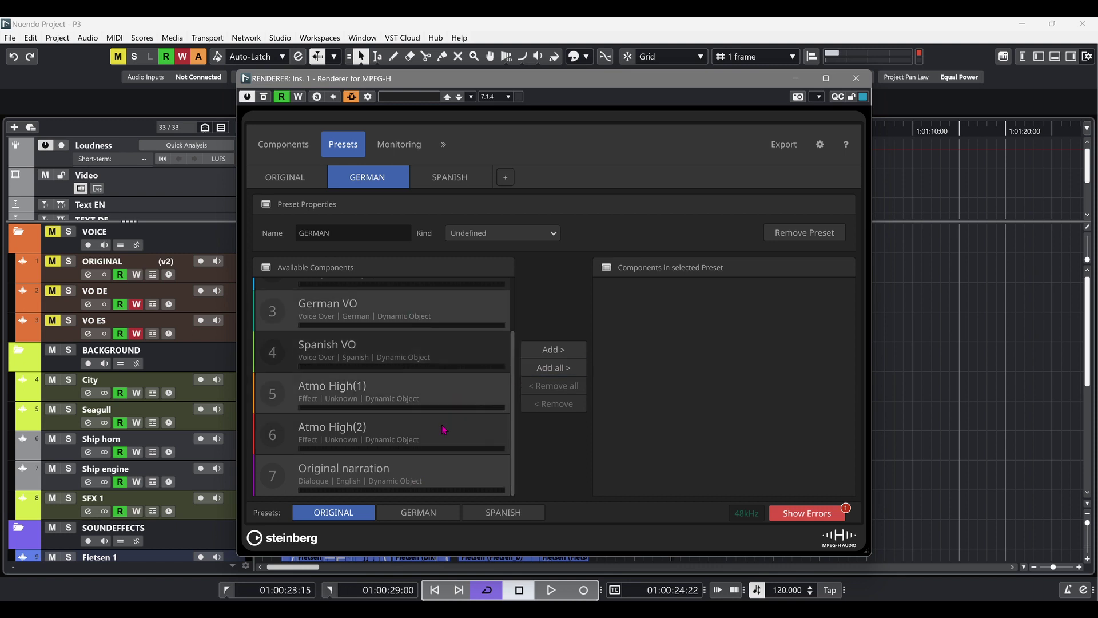
pyautogui.moveTo(512, 387); pyautogui.dragTo(513, 335)
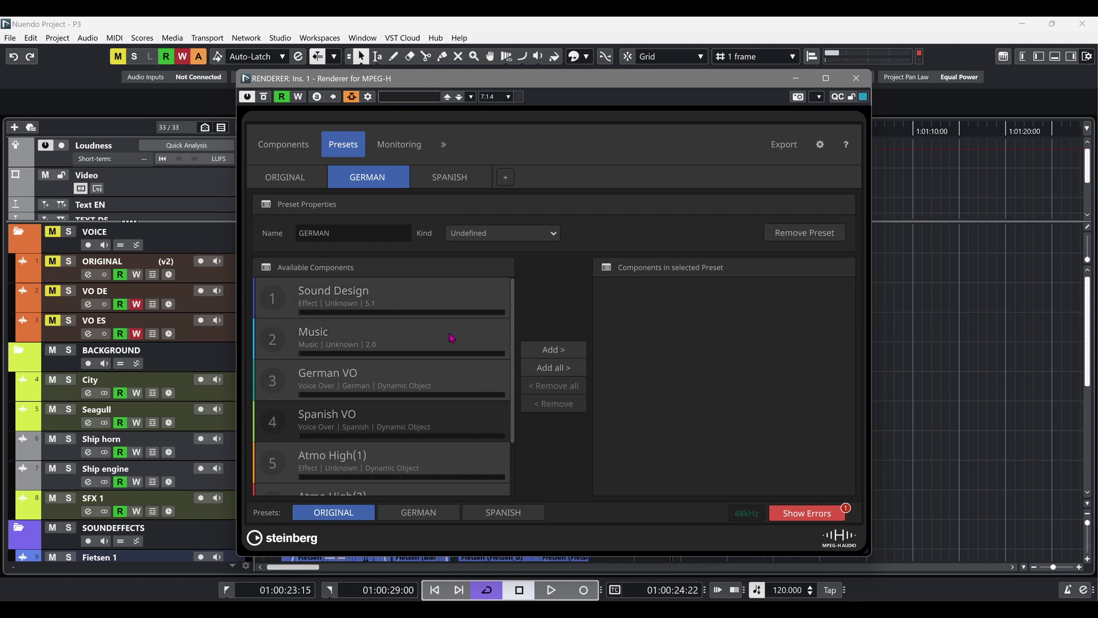
pyautogui.click(558, 352)
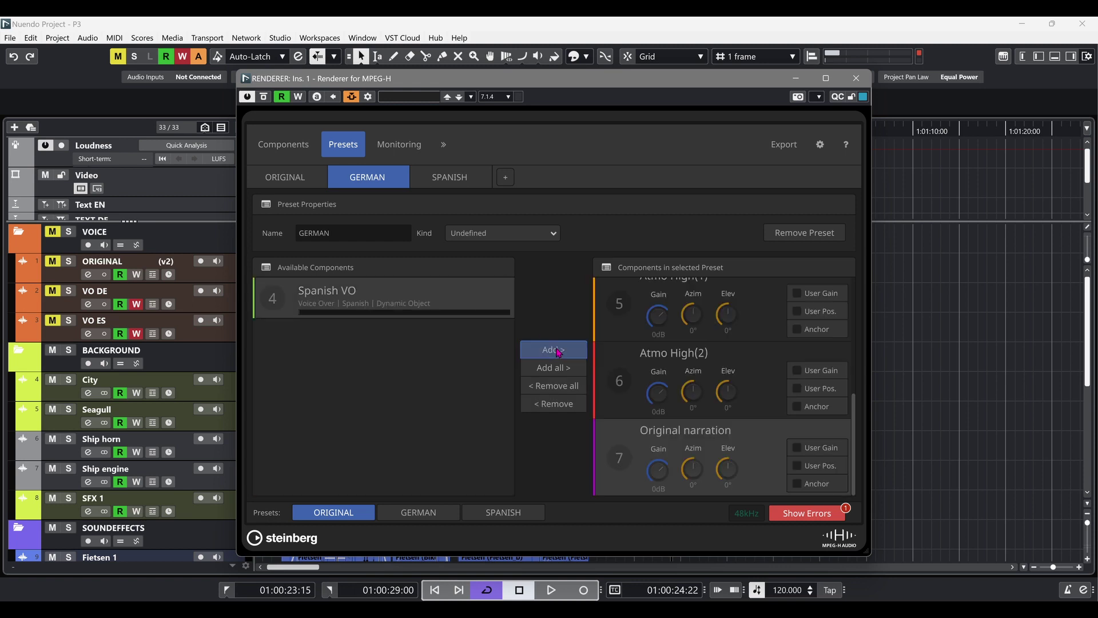
# - Add Spanish VO plus Atmo High(1) and Atmo High(2) to the SPANISH preset
pyautogui.click(451, 179)
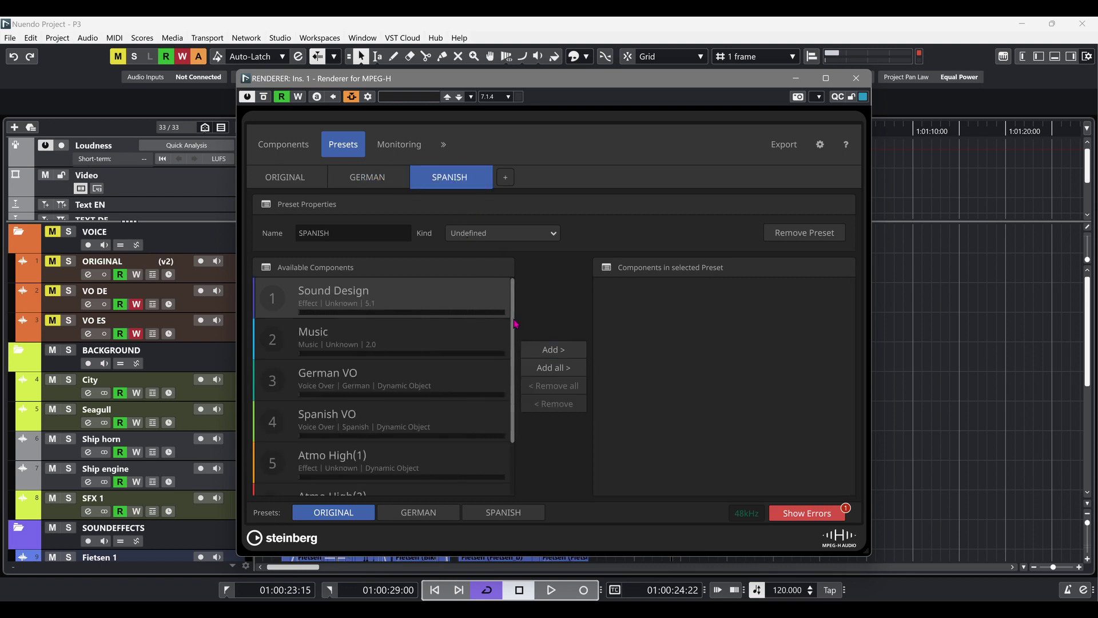
pyautogui.scroll(-3, 414, 470)
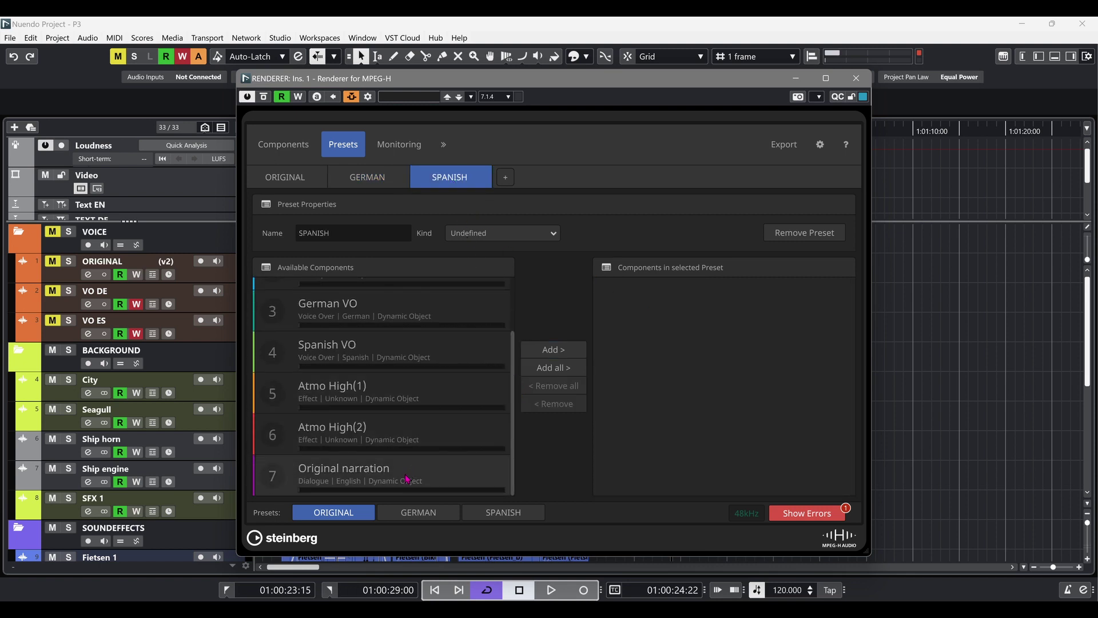
pyautogui.click(397, 349)
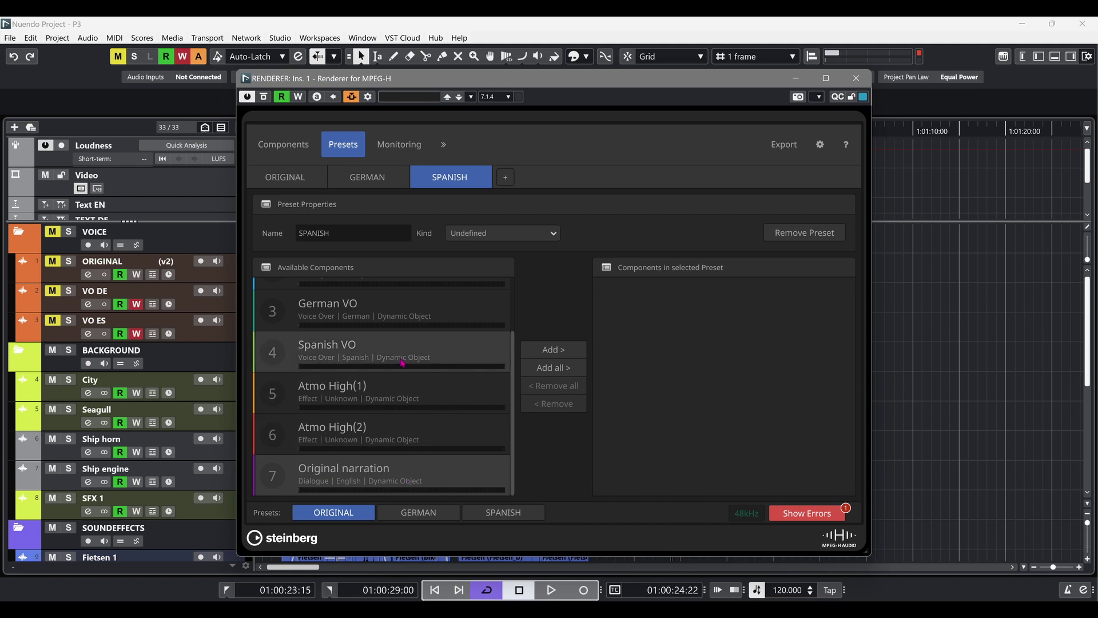
pyautogui.keyDown('ctrl'); pyautogui.click(404, 397); pyautogui.keyUp('ctrl')
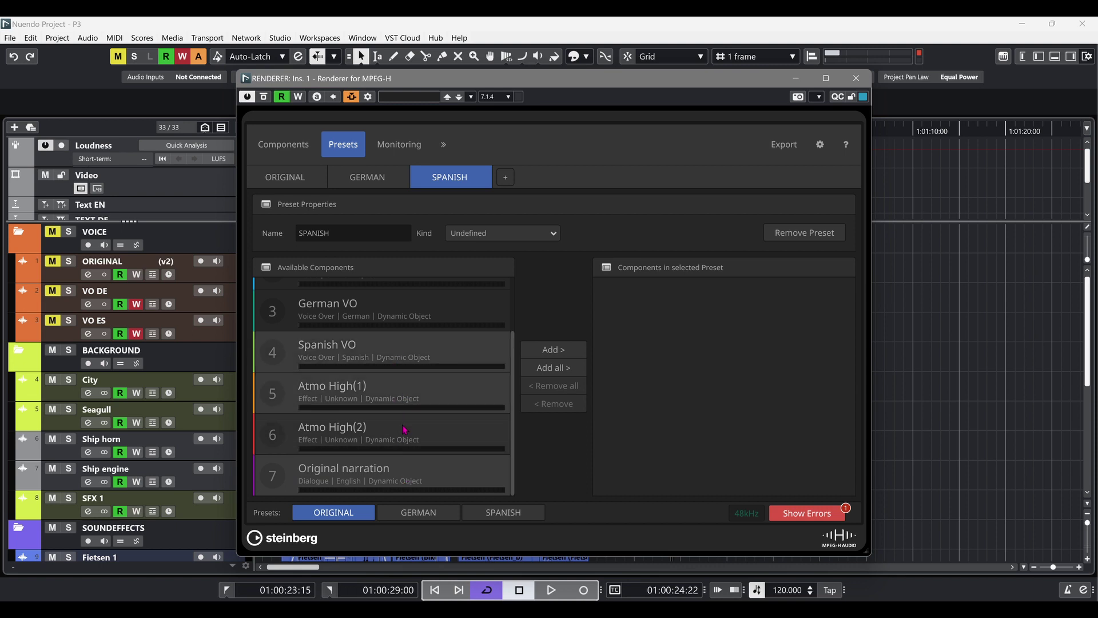
pyautogui.keyDown('ctrl'); pyautogui.click(423, 433); pyautogui.keyUp('ctrl')
pyautogui.scroll(3, 412, 320)
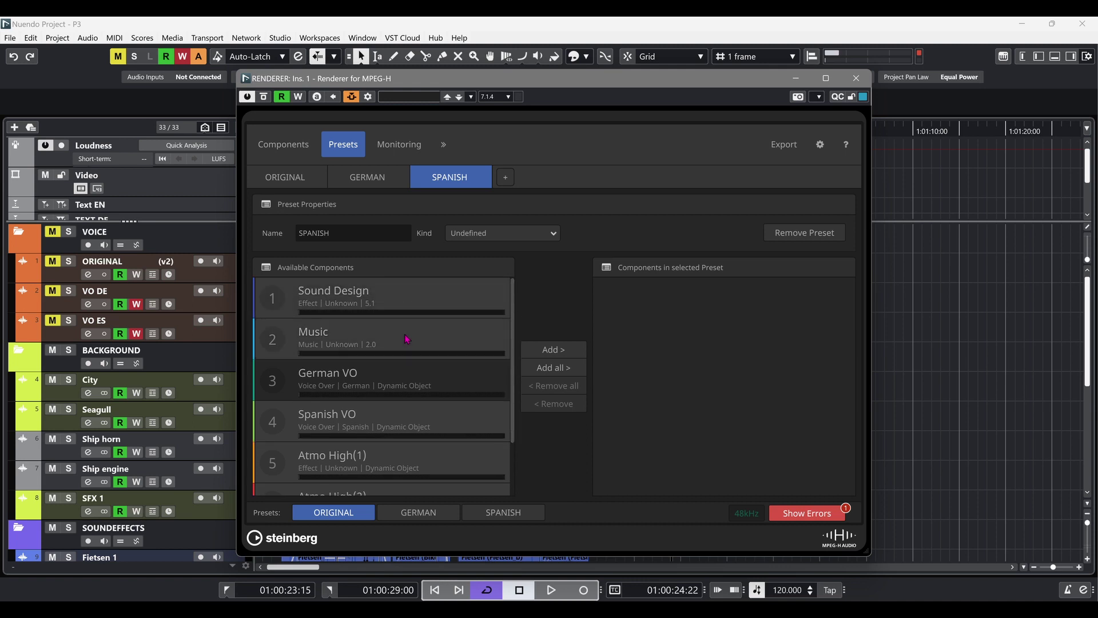
pyautogui.click(554, 351)
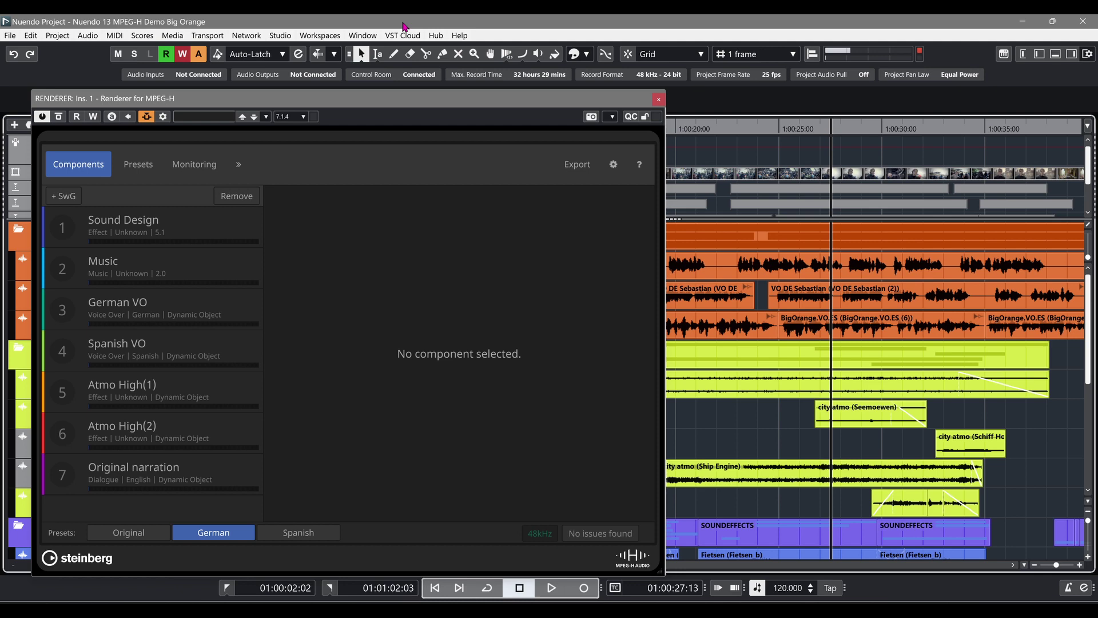
# - Play the Big Orange demo project with the German preset active
pyautogui.press('space')
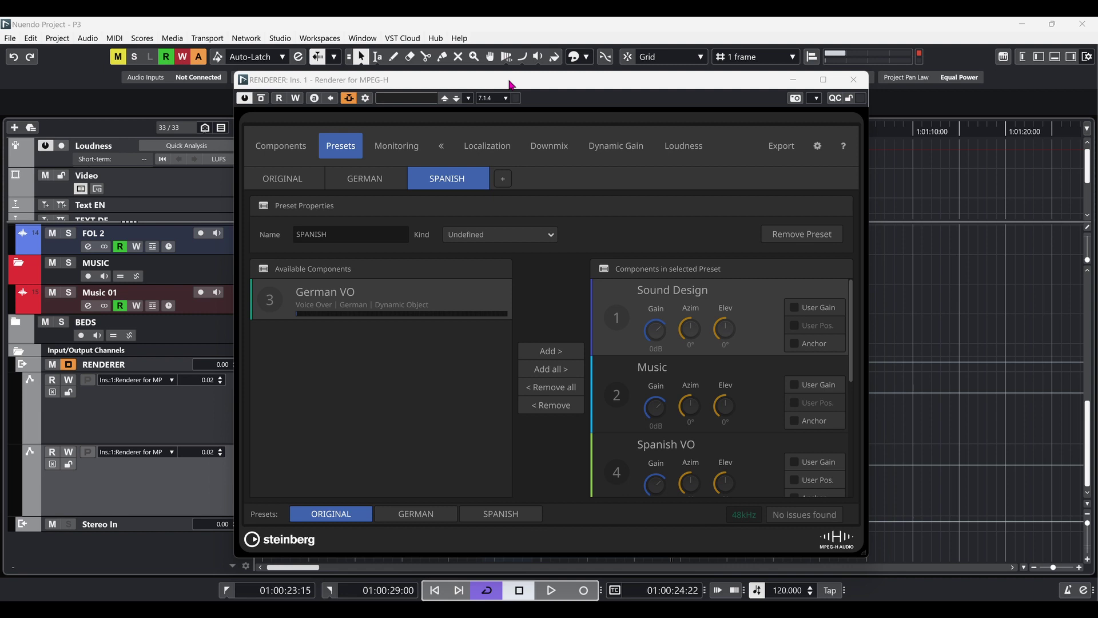
# - Create two gain sequences; make Ducking_1 trigger on GERMAN and duck Original narration
pyautogui.click(821, 148)
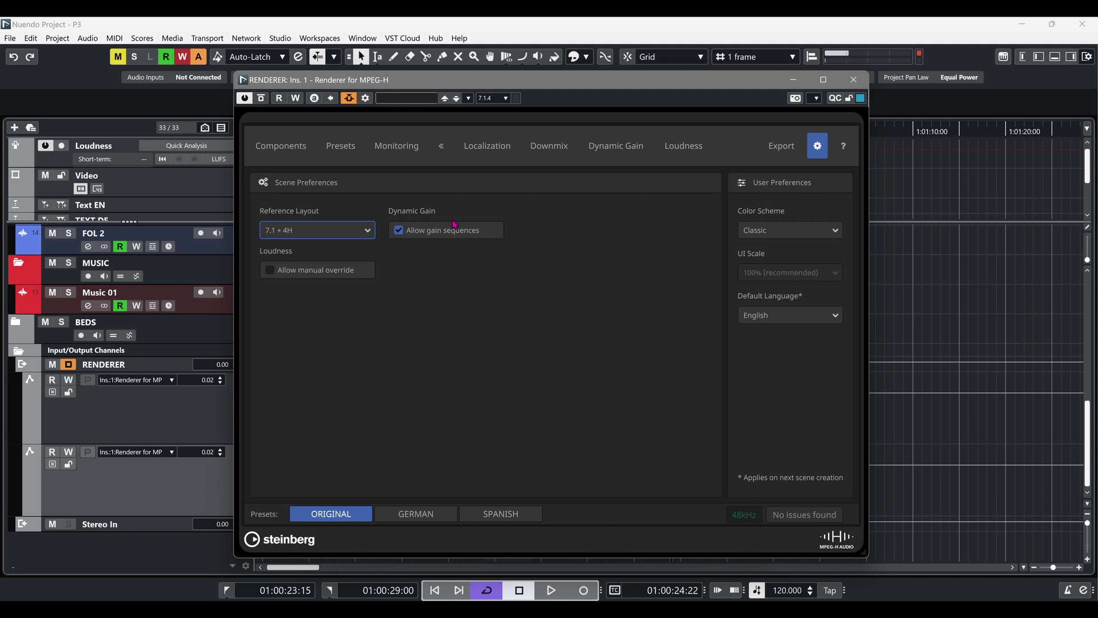
pyautogui.click(622, 151)
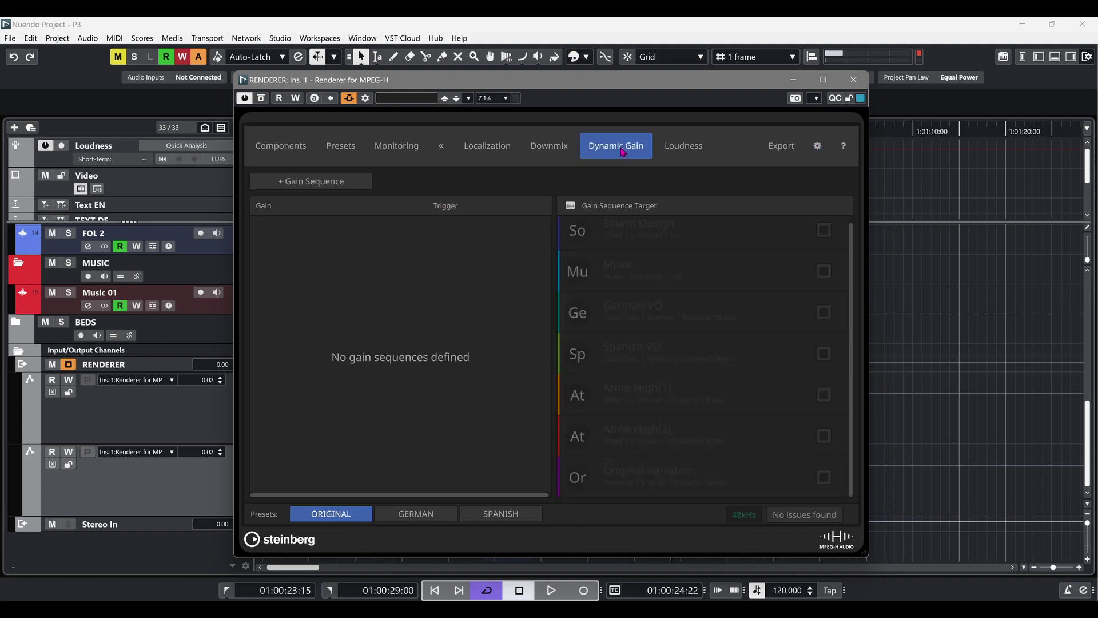
pyautogui.click(339, 186)
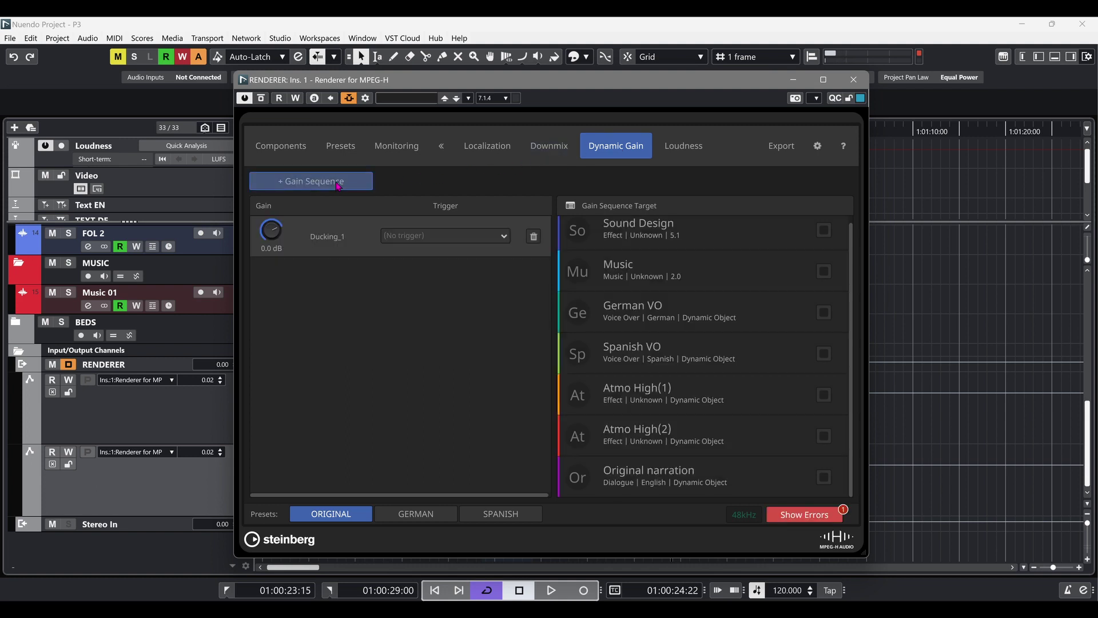
pyautogui.click(339, 186)
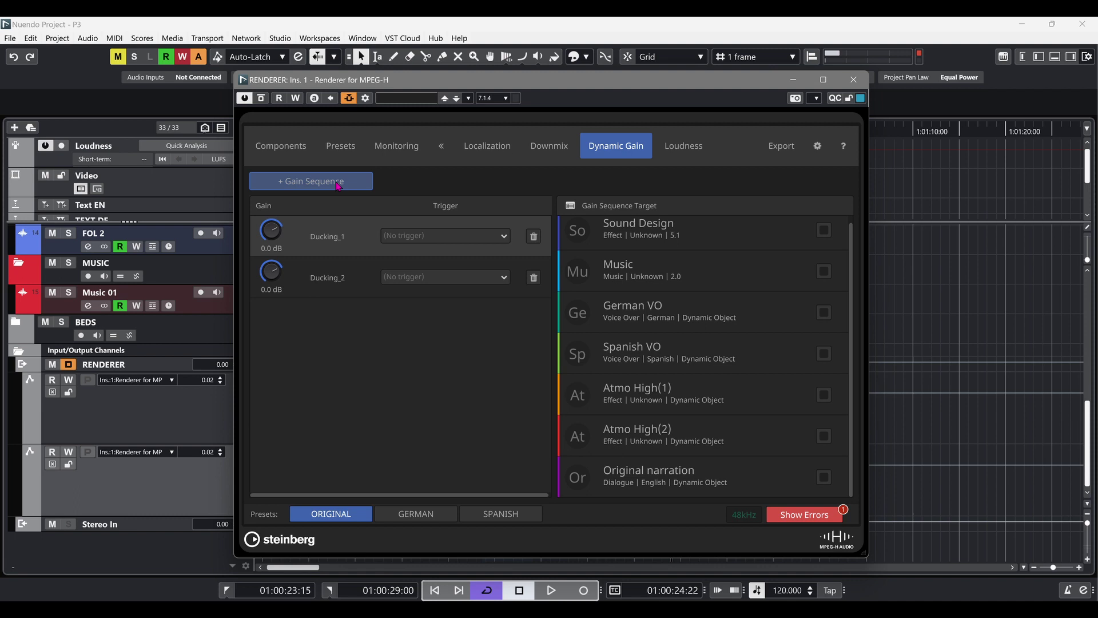
pyautogui.click(410, 239)
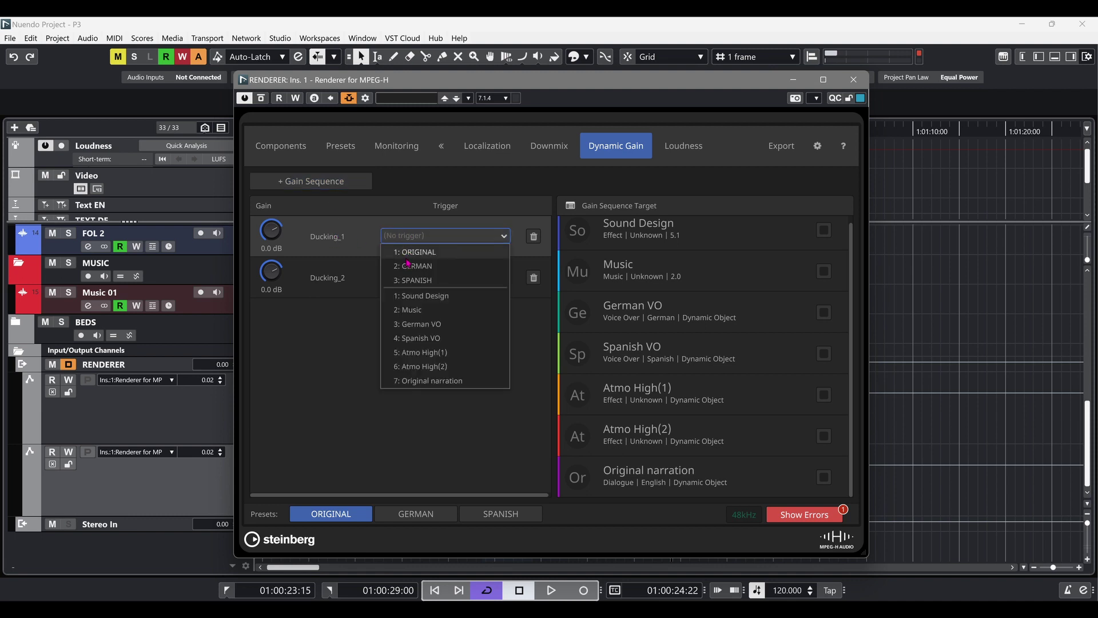
pyautogui.click(408, 263)
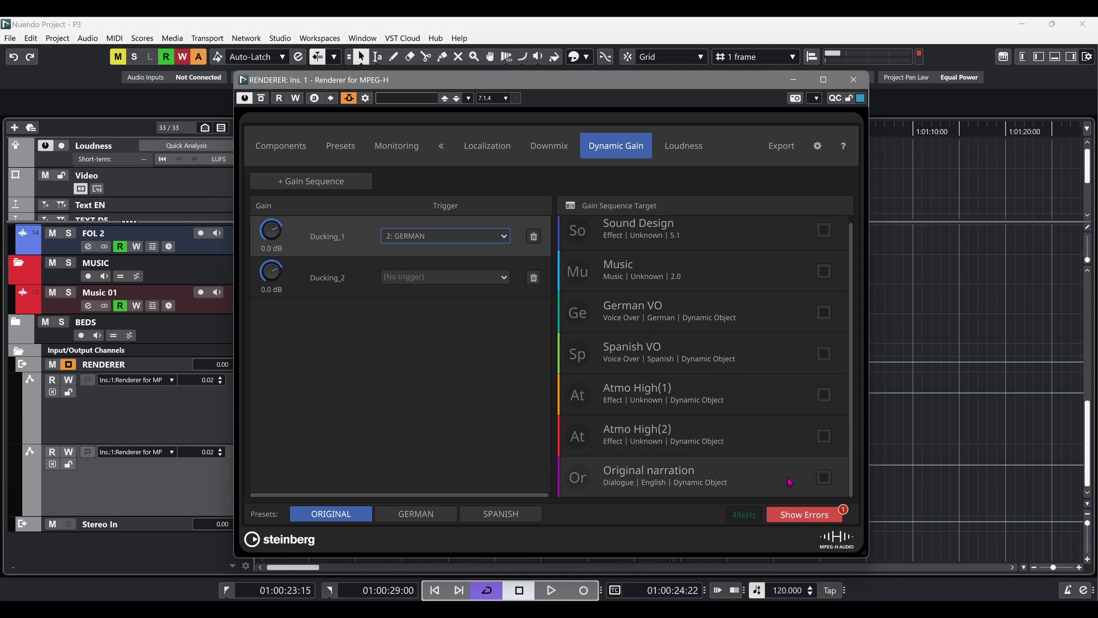
pyautogui.click(824, 477)
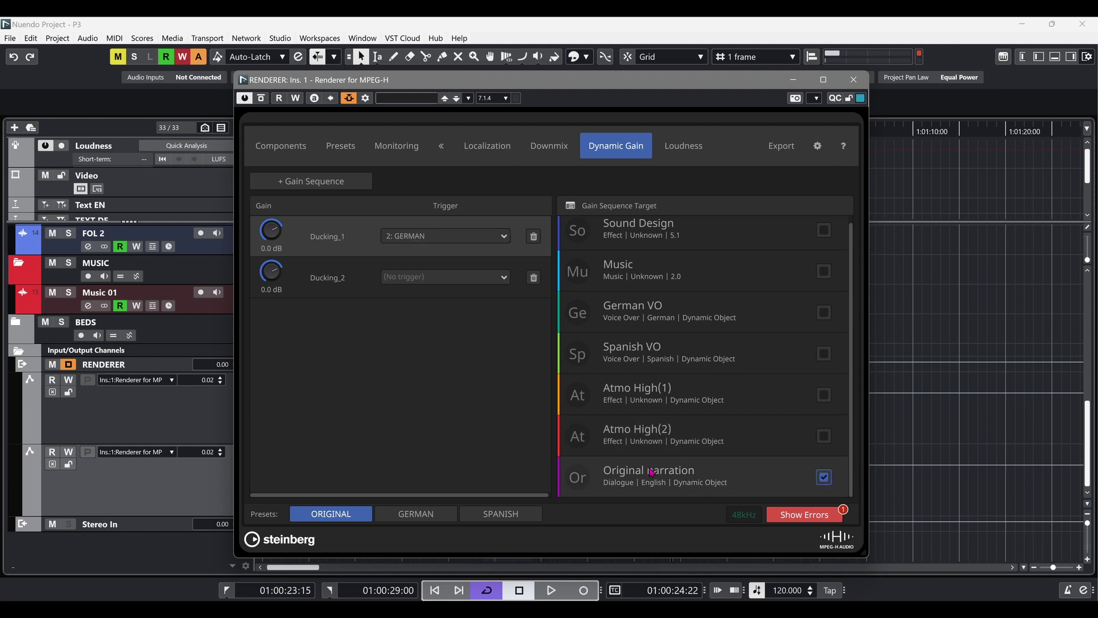
# - Make Ducking_2 trigger on 3: SPANISH and duck the Original narration
pyautogui.click(345, 287)
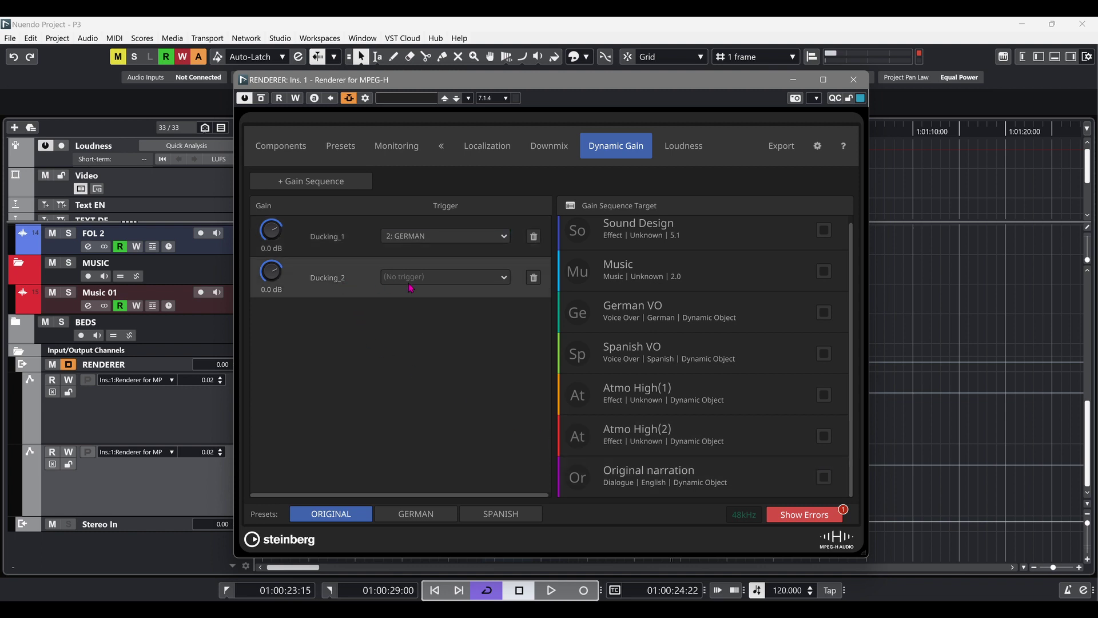
pyautogui.click(427, 278)
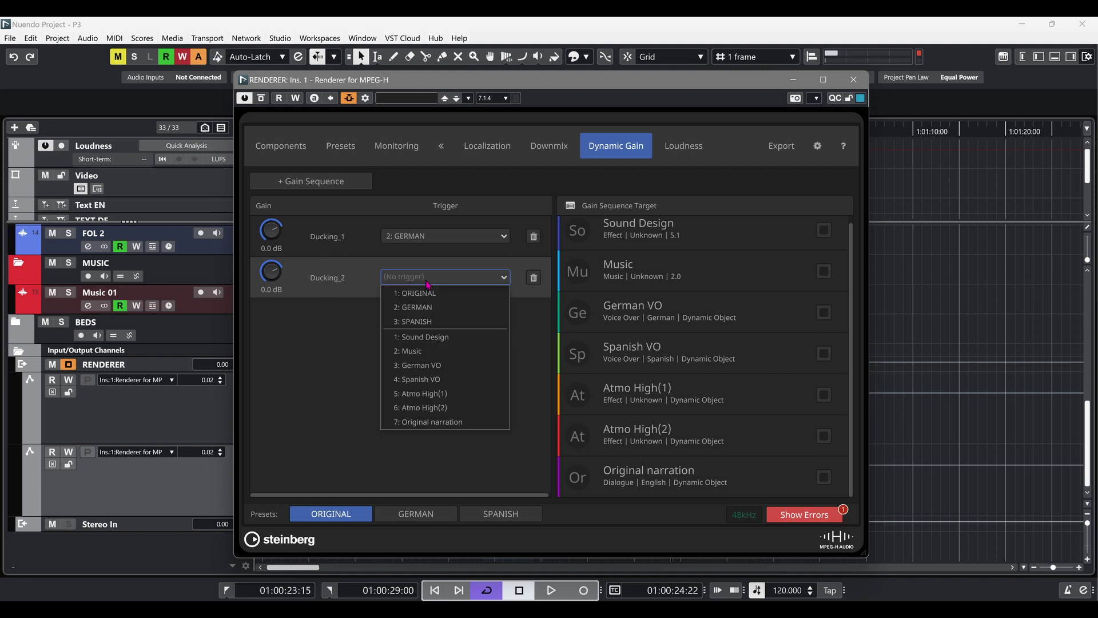
pyautogui.click(422, 321)
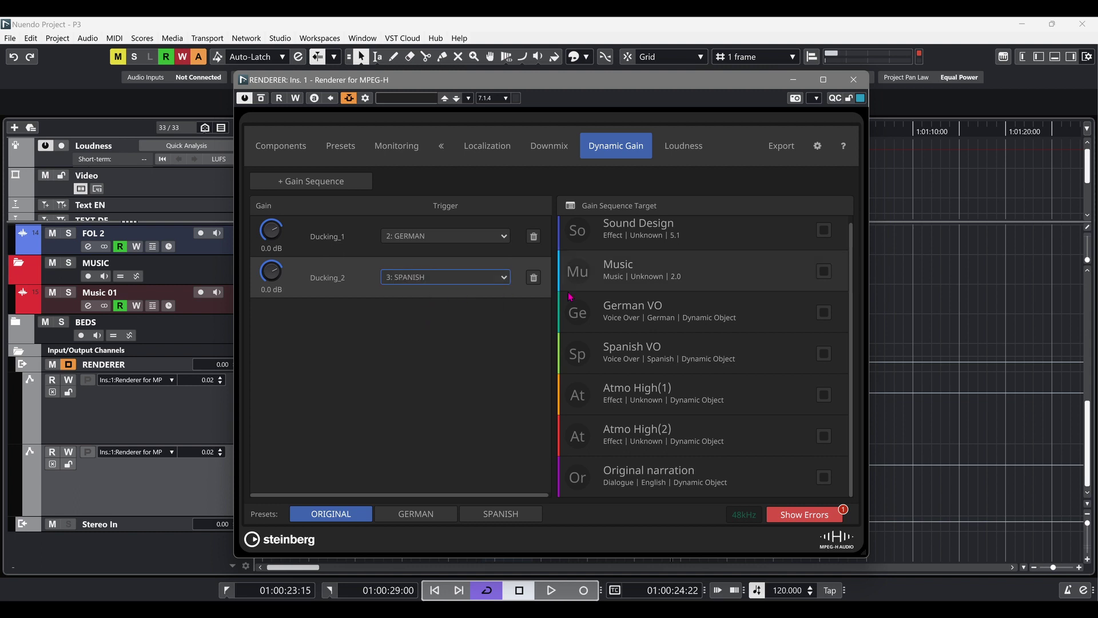
pyautogui.click(824, 477)
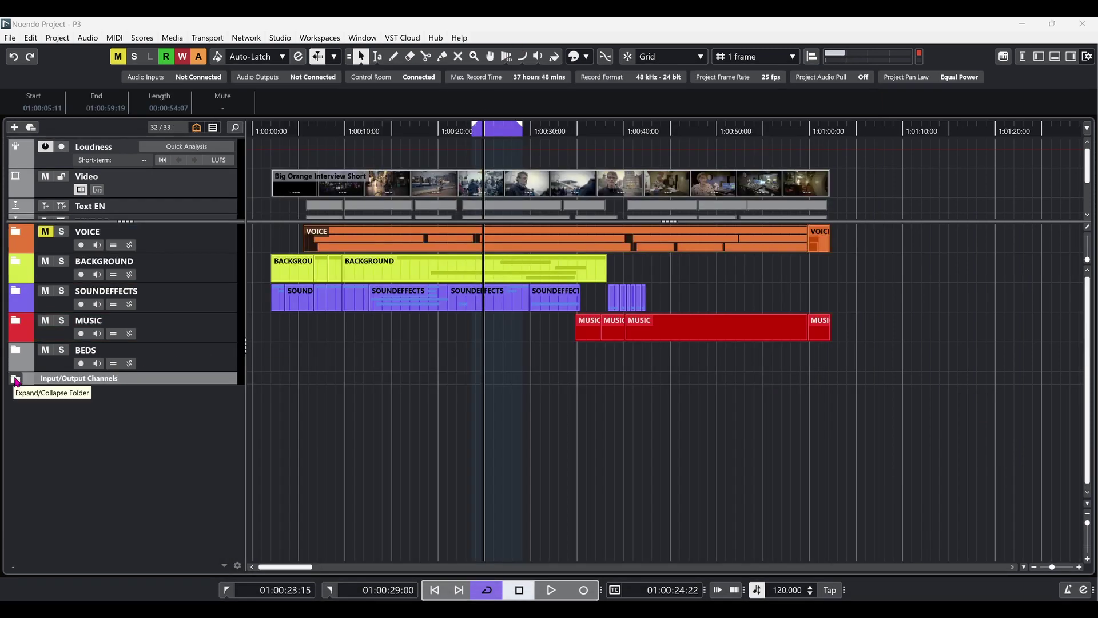
# - Show RENDERER automation and assign Ins. > Renderer for MPEG-H > Ducking_1 to its first lane
pyautogui.click(17, 380)
pyautogui.click(63, 410)
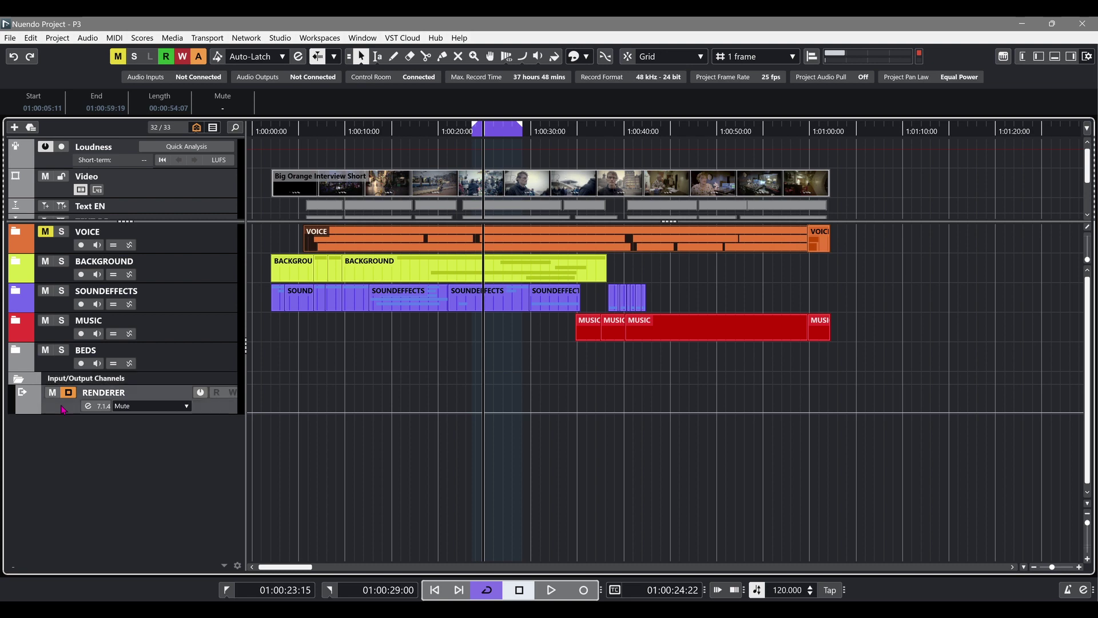
pyautogui.click(22, 407)
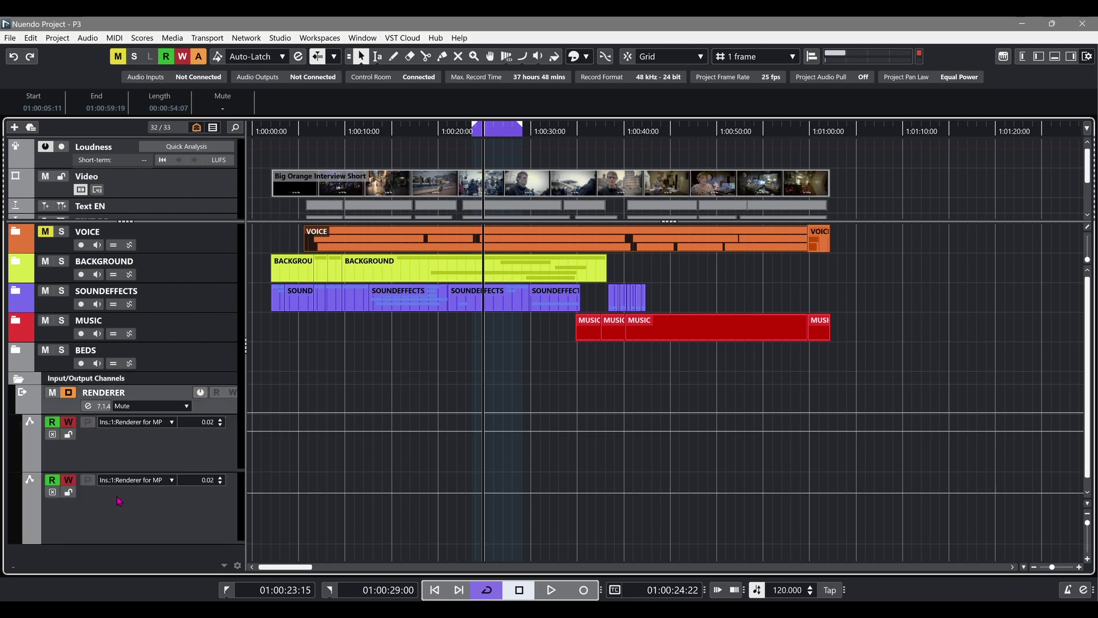
pyautogui.click(134, 423)
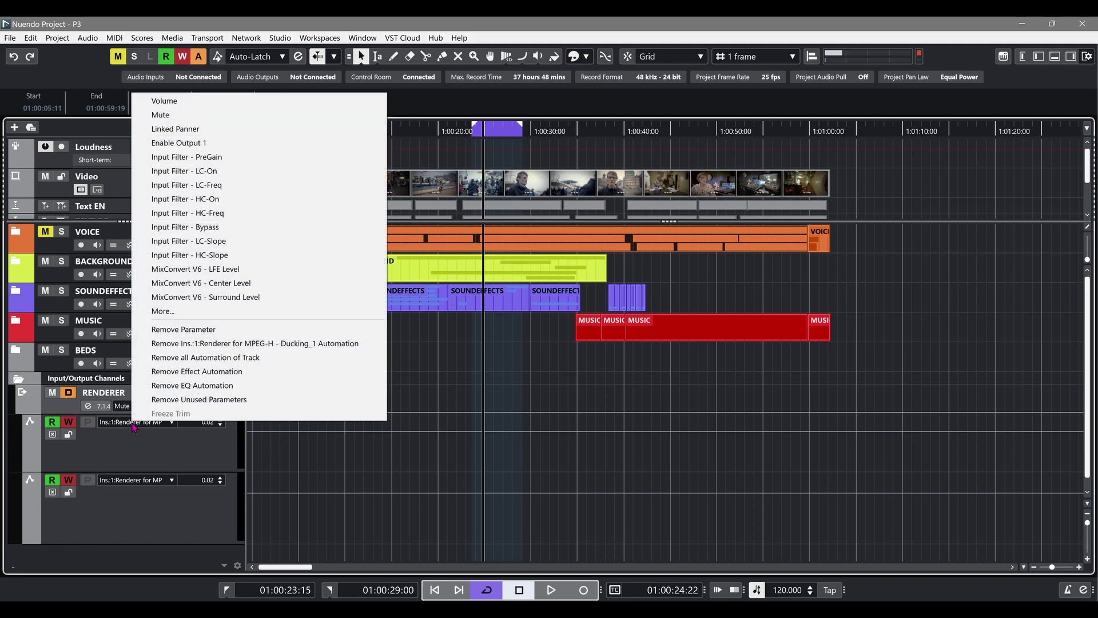
pyautogui.click(184, 313)
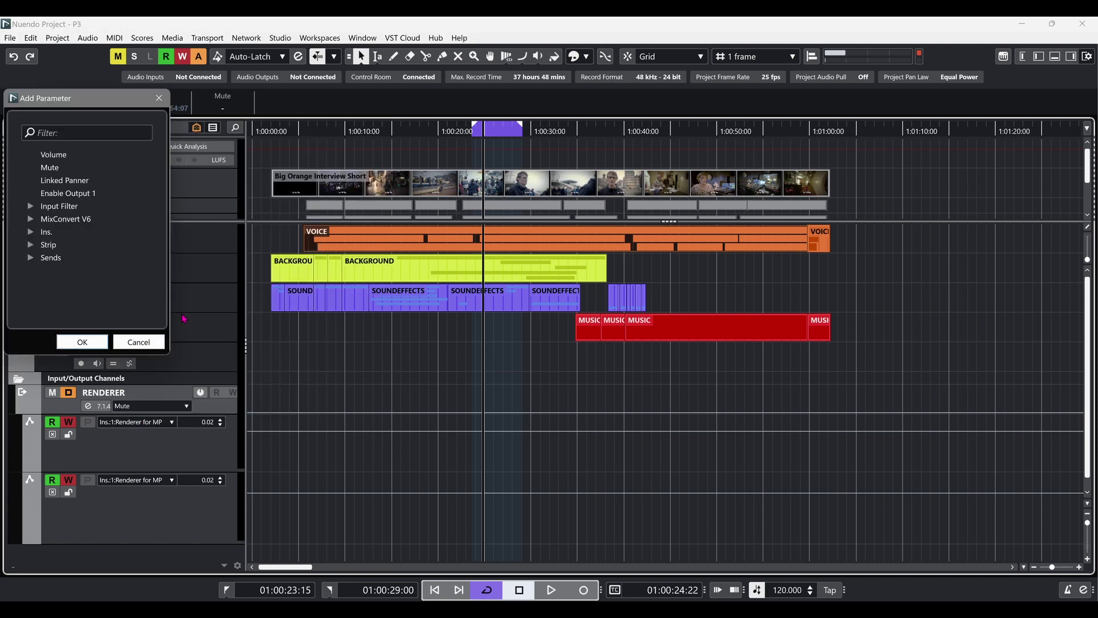
pyautogui.click(31, 232)
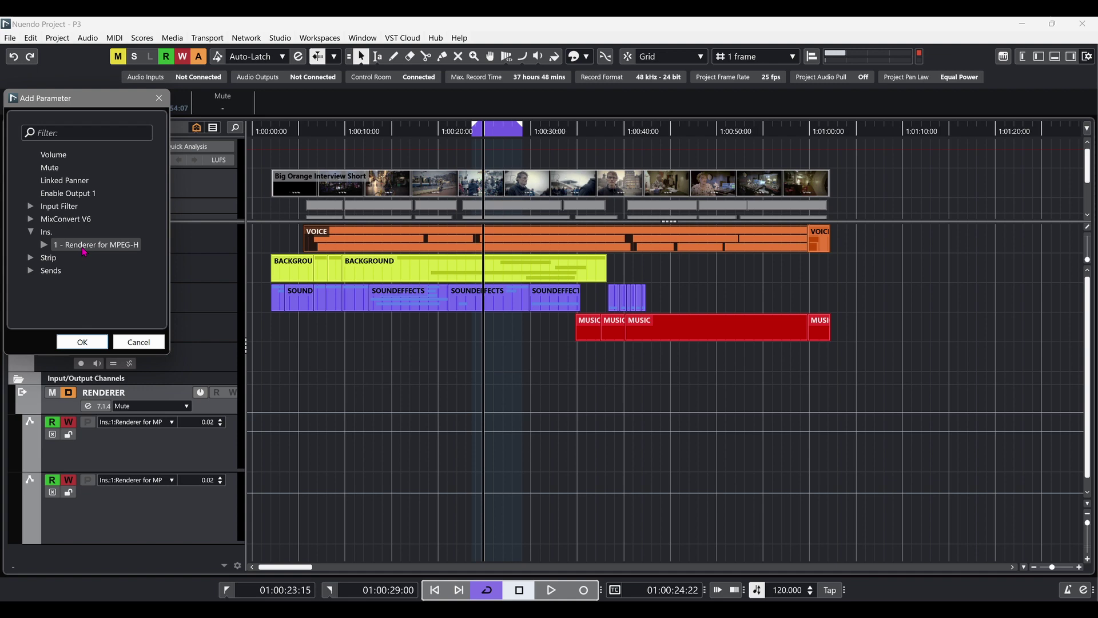
pyautogui.click(45, 245)
pyautogui.click(84, 258)
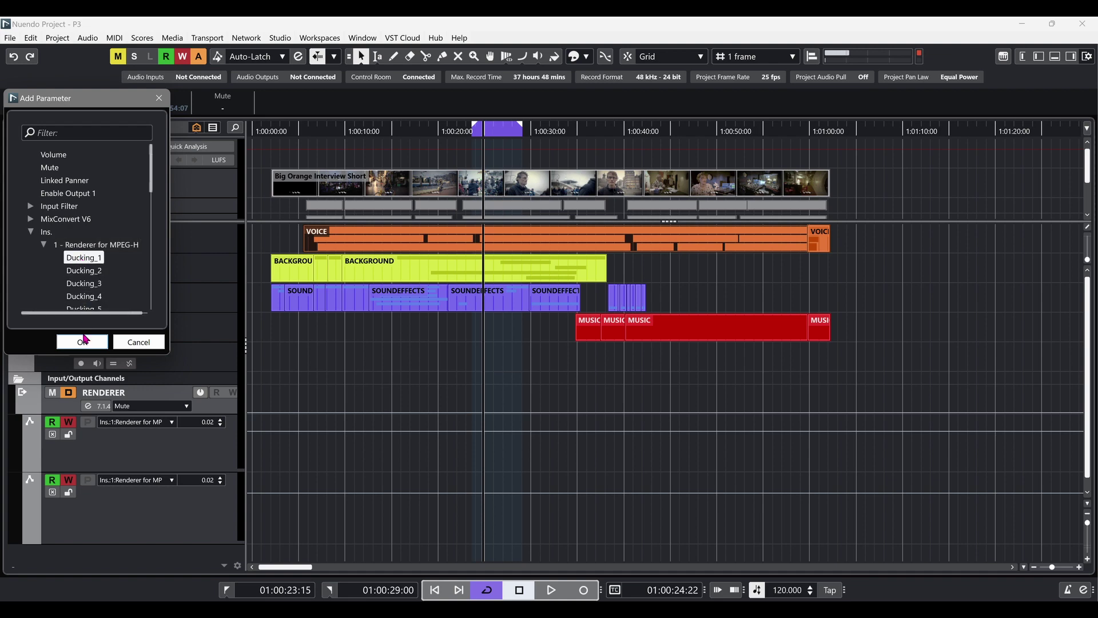
pyautogui.click(84, 343)
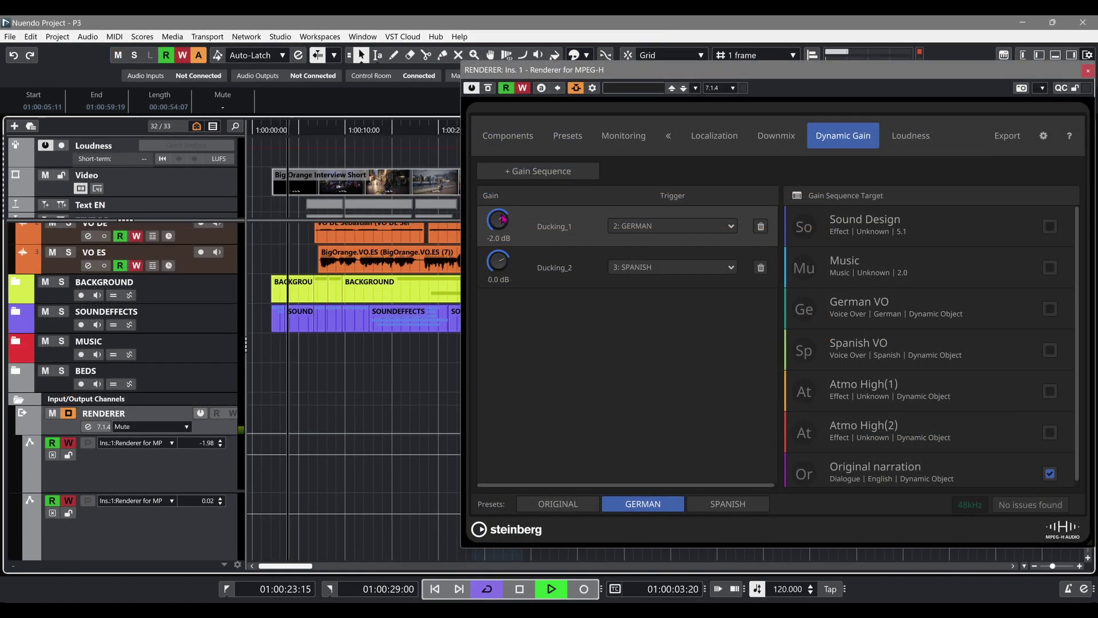
# - Write automation lowering the Ducking_1 gain to about -2.9 dB
pyautogui.click(501, 219)
pyautogui.moveTo(503, 219); pyautogui.dragTo(505, 299)
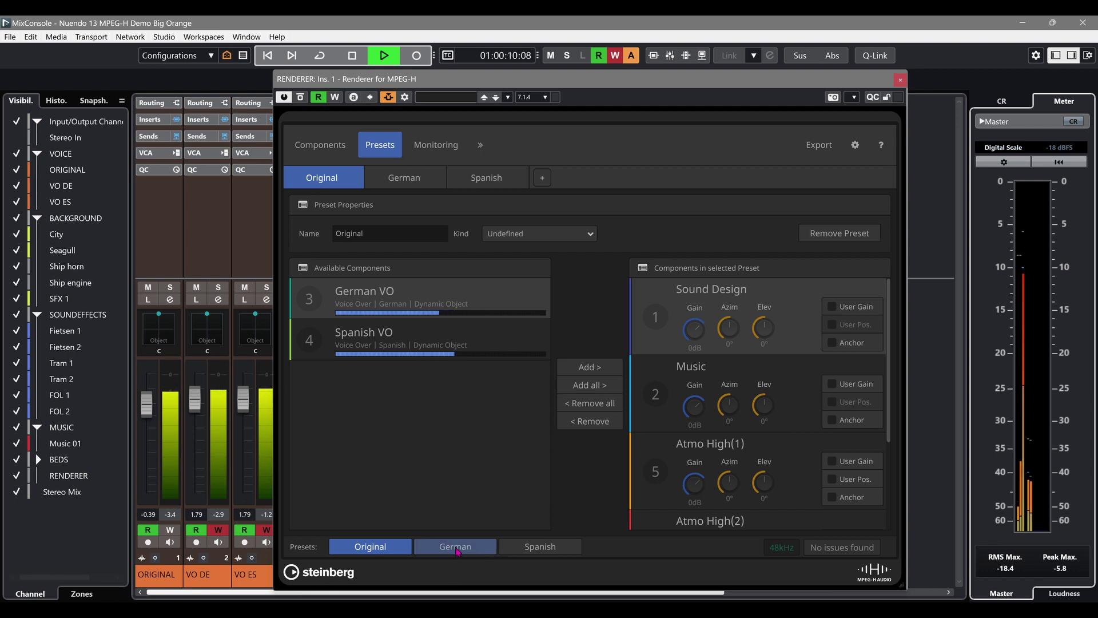
# - Audition German, Spanish, German, then Original presets during playback, and stop playback
pyautogui.click(457, 549)
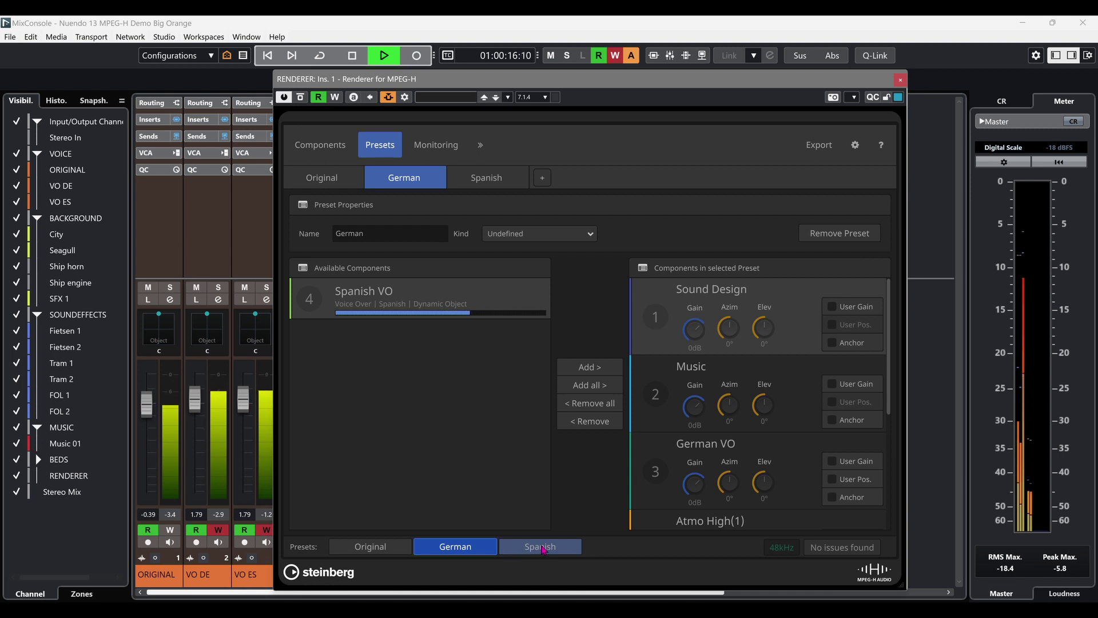
pyautogui.click(541, 547)
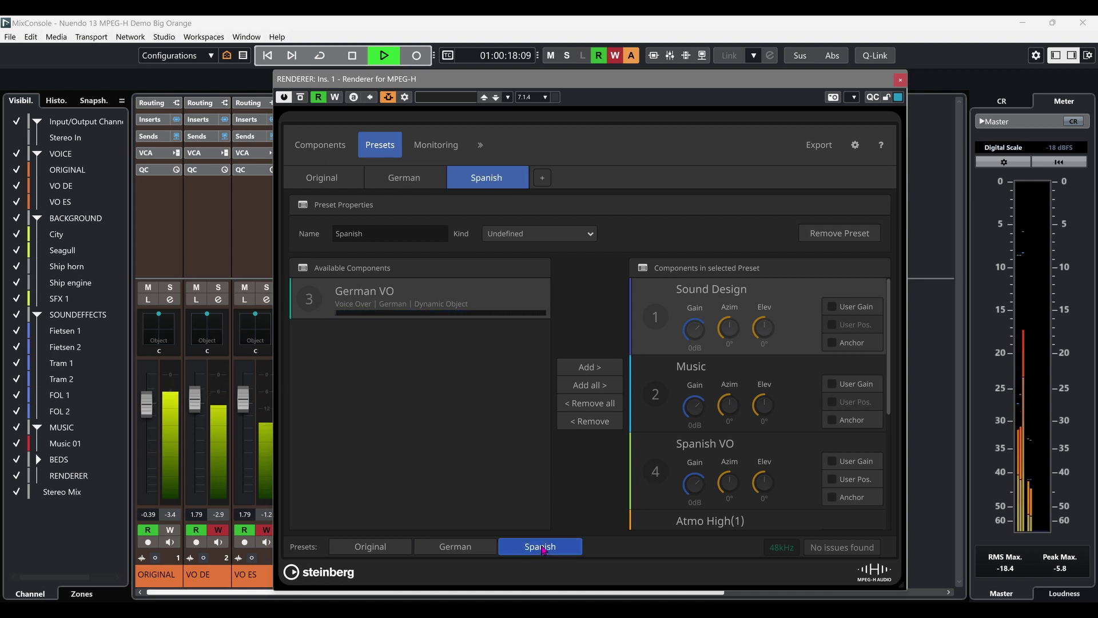
pyautogui.click(447, 548)
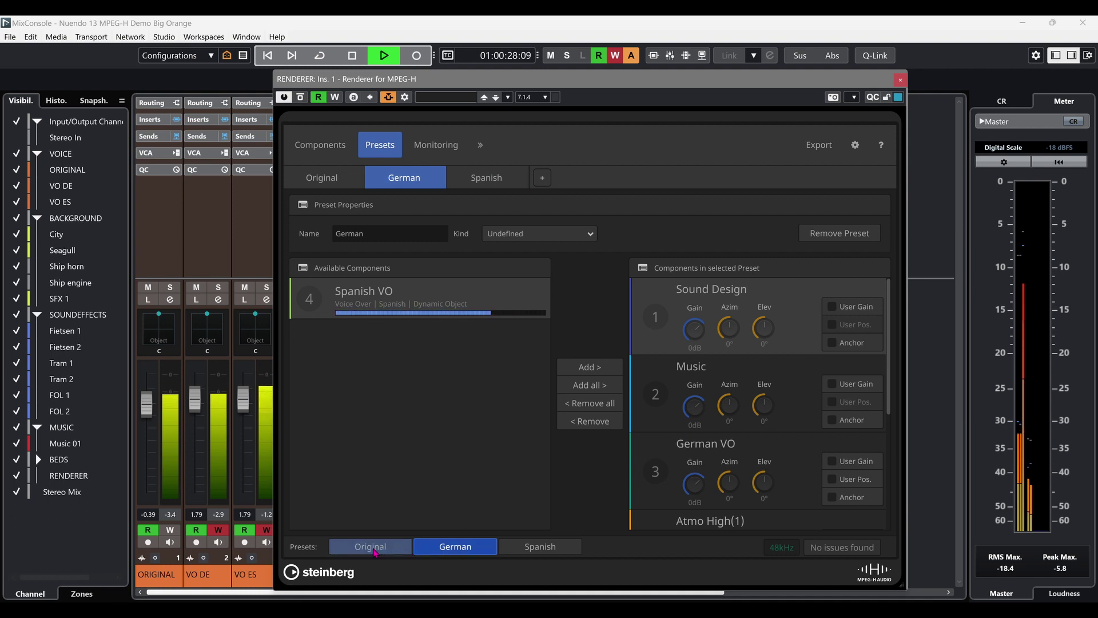
pyautogui.click(375, 551)
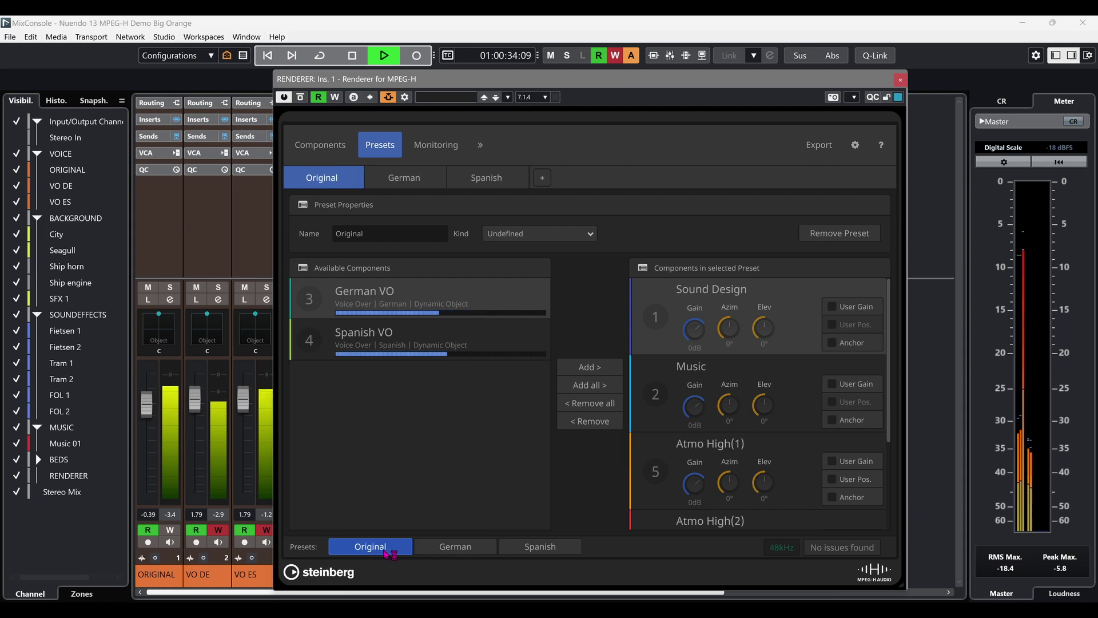
pyautogui.press('space')
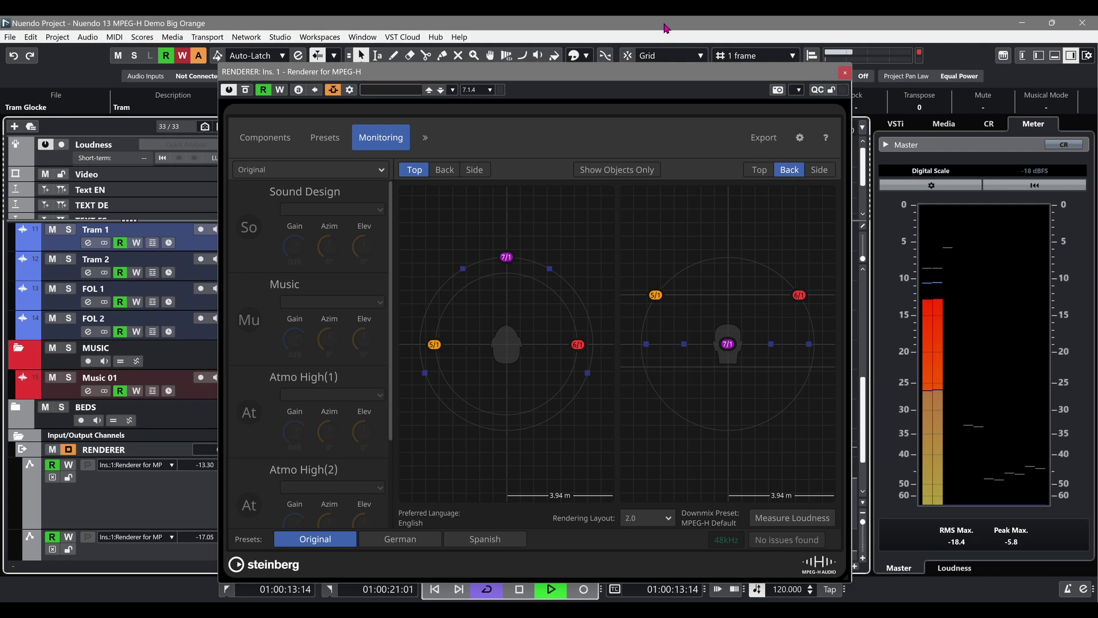
# - Switch the rendering layout to 5.1, then 7.1 + 4H, then back to 5.1
pyautogui.click(654, 519)
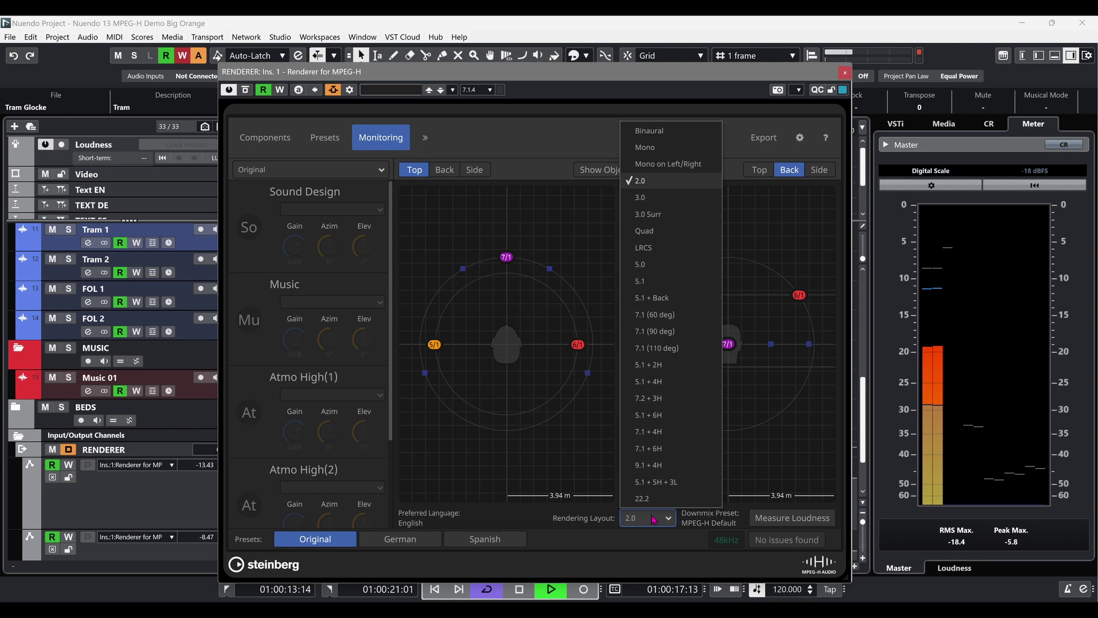
pyautogui.click(640, 284)
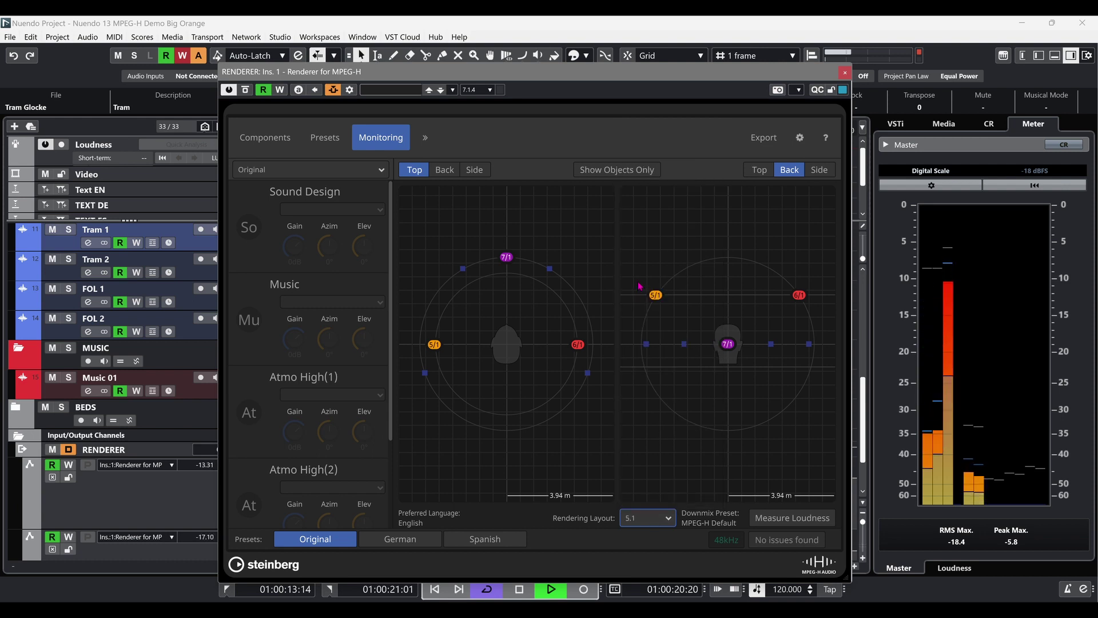
pyautogui.click(652, 518)
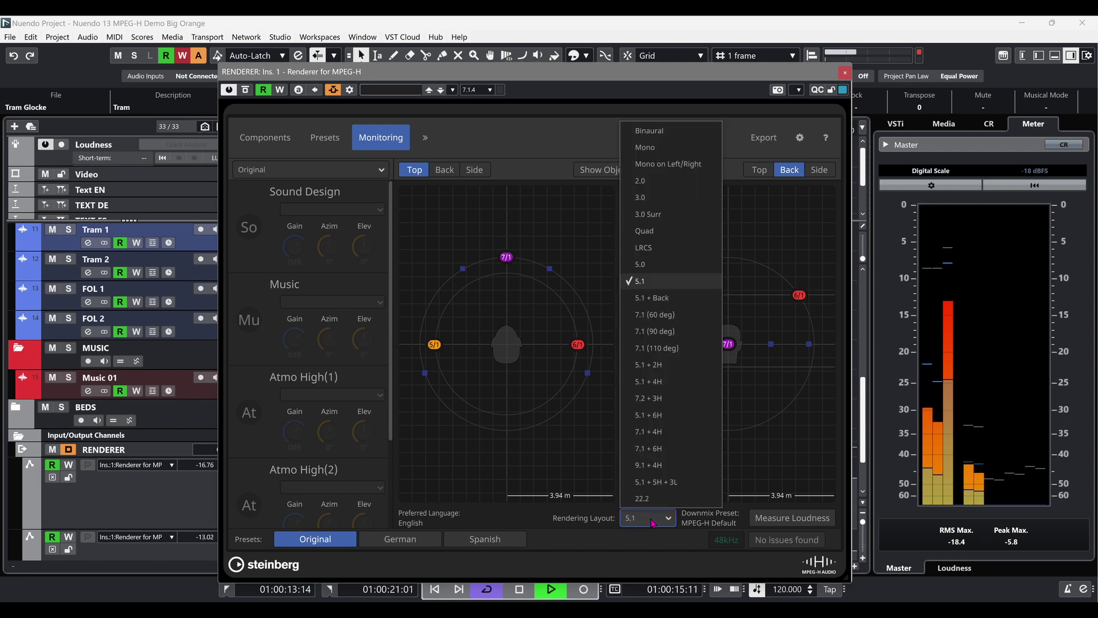
pyautogui.click(649, 432)
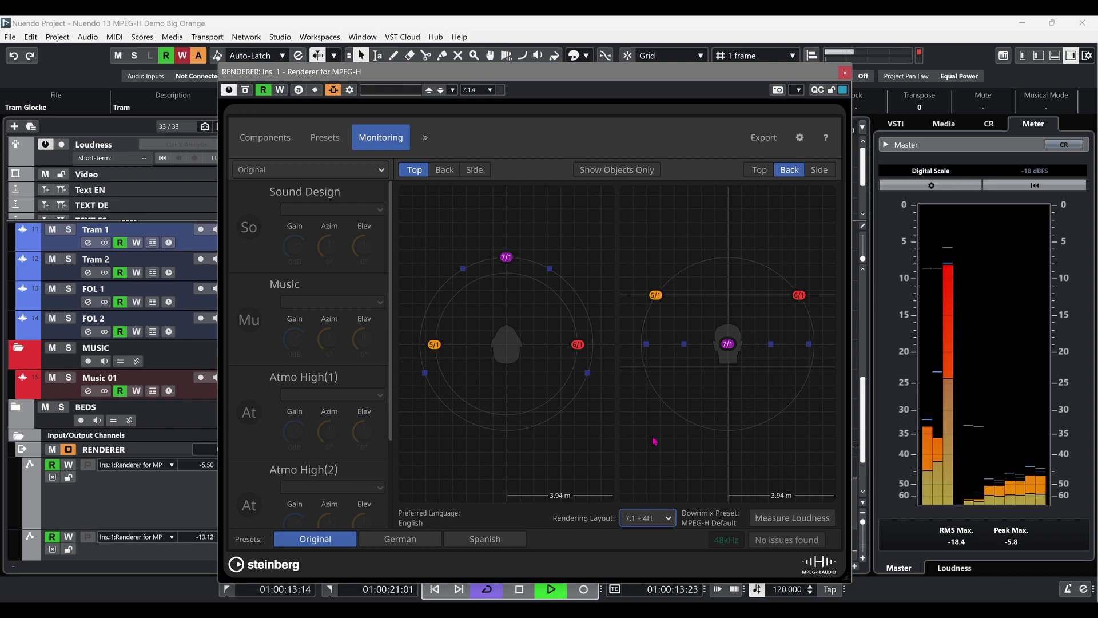
pyautogui.scroll(3, 654, 518)
pyautogui.click(653, 519)
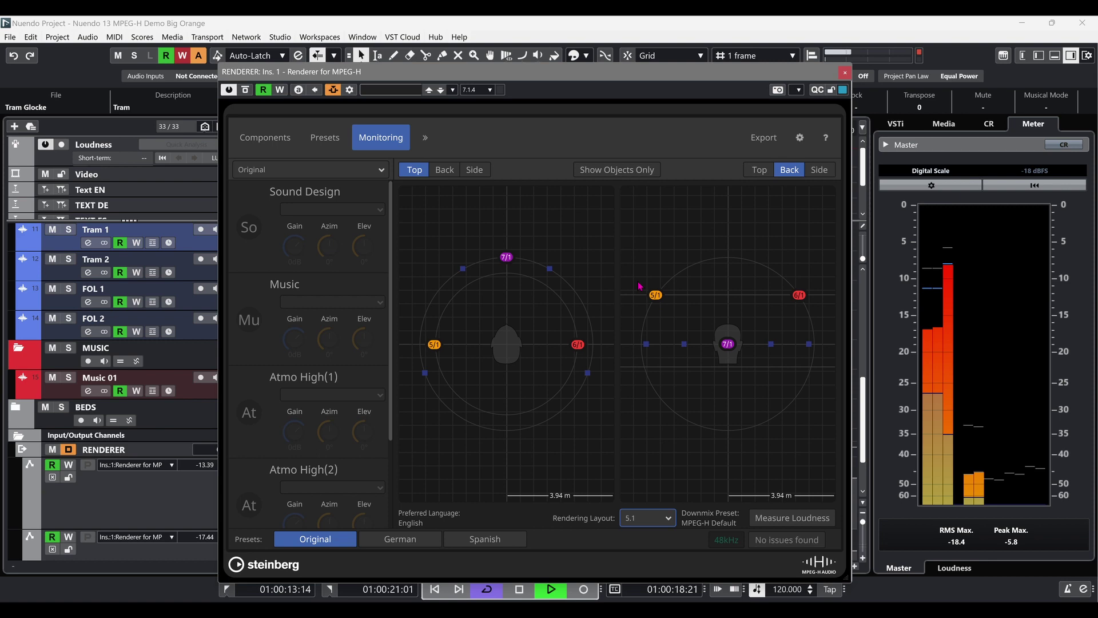
pyautogui.click(640, 282)
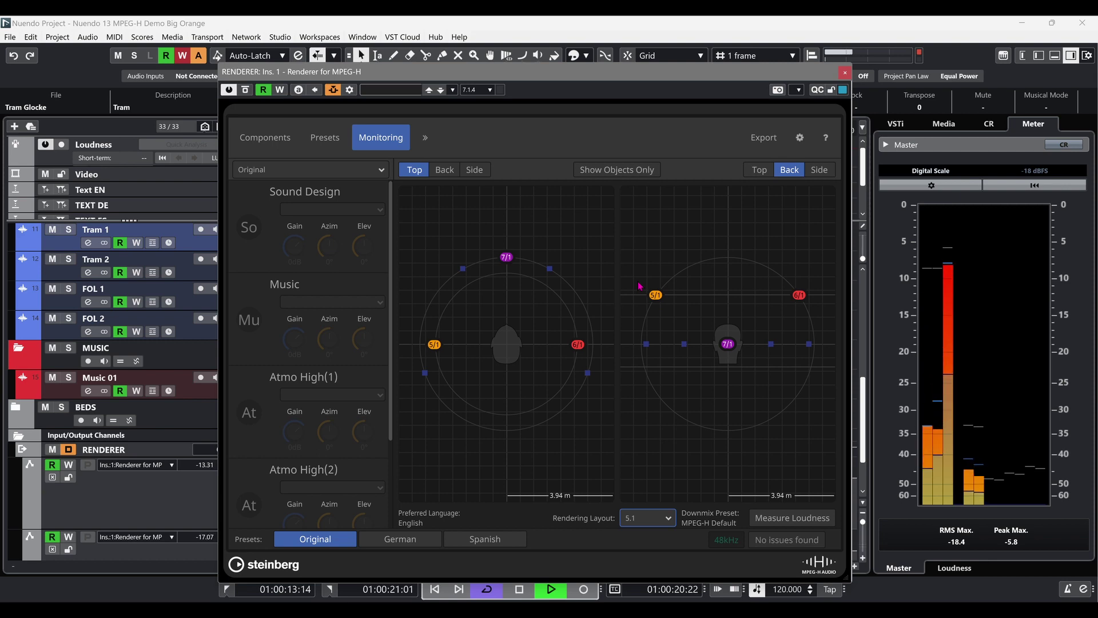
pyautogui.click(653, 520)
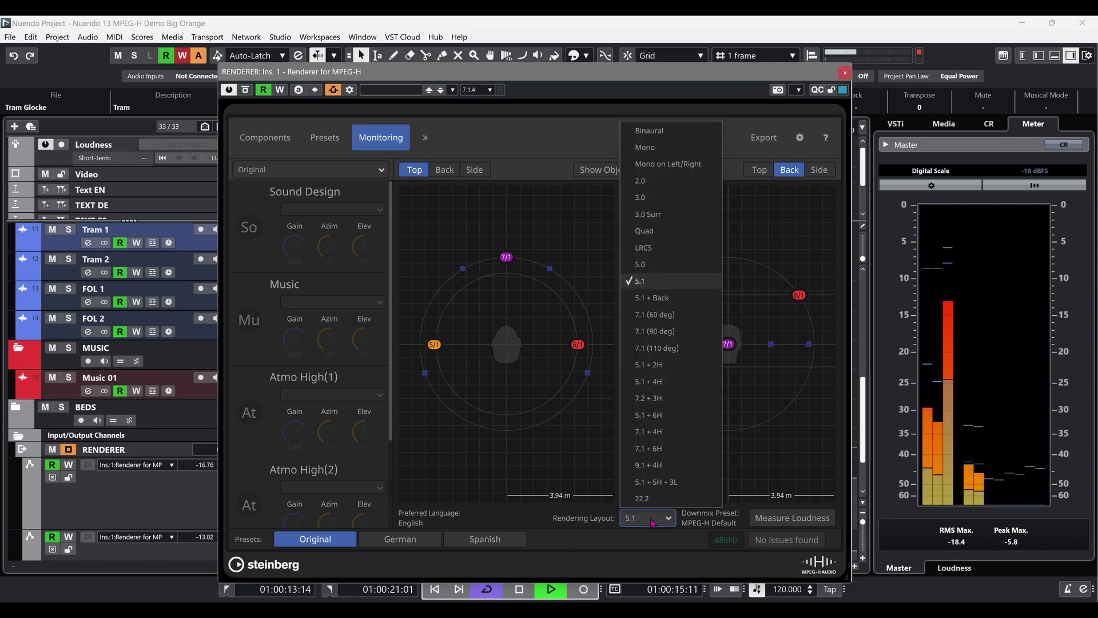